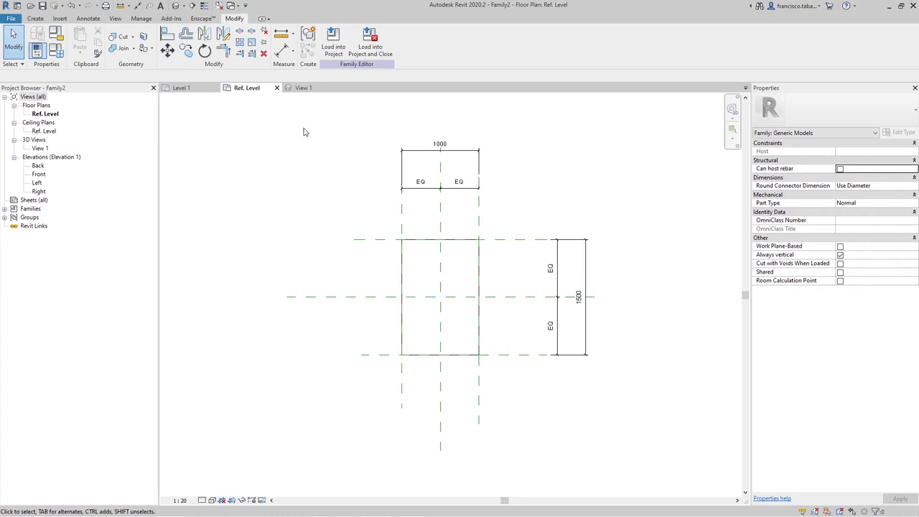
Step: Orbit the box in the 3D view, return to Ref. Level, and bring up Family Types
left_click(301, 90)
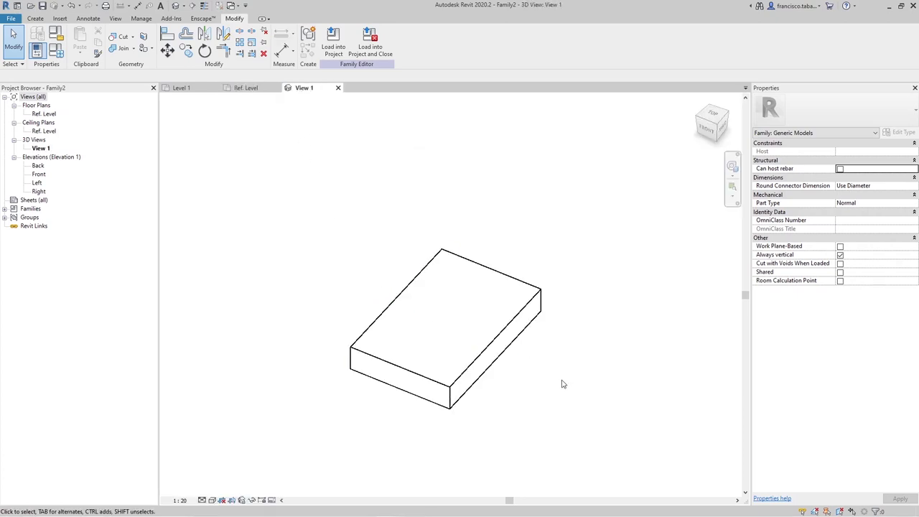
middle_click_drag(503, 381, 569, 313, "shift")
left_click(246, 91)
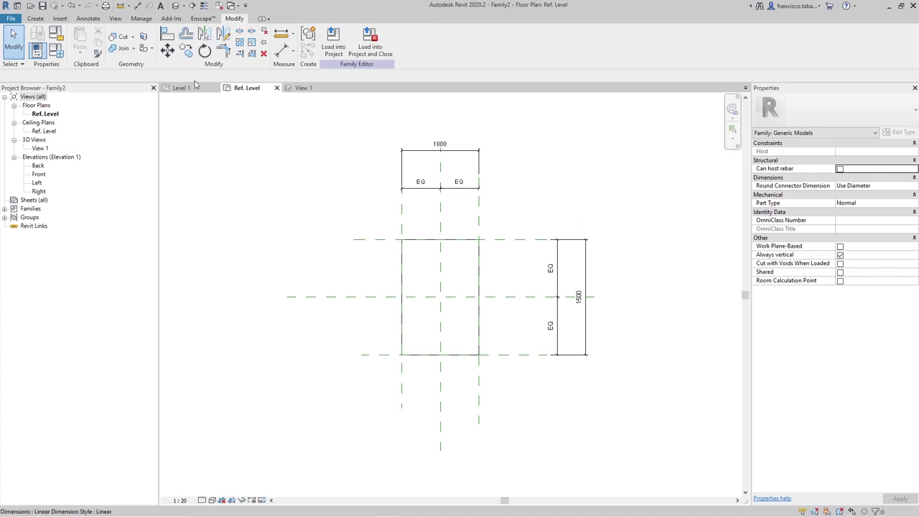
left_click(56, 50)
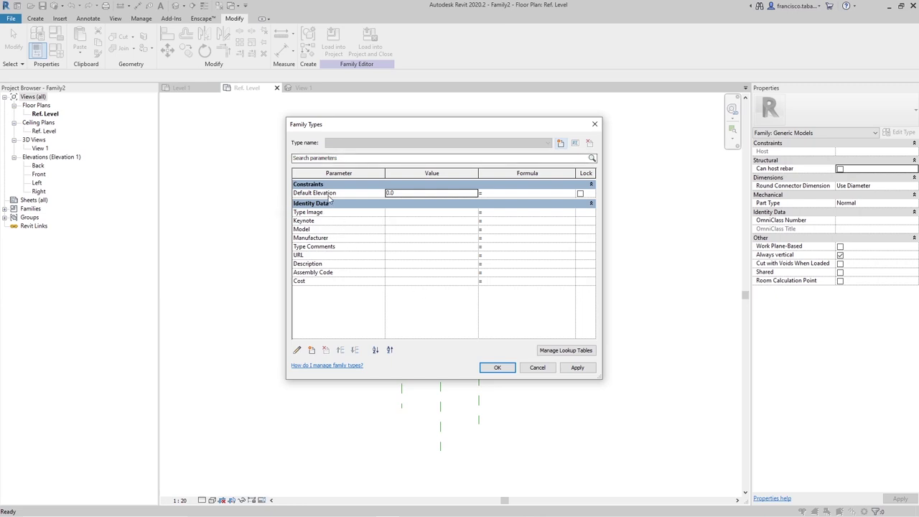
Step: Create a new type parameter named Length and give it a value of 1500
left_click(512, 367)
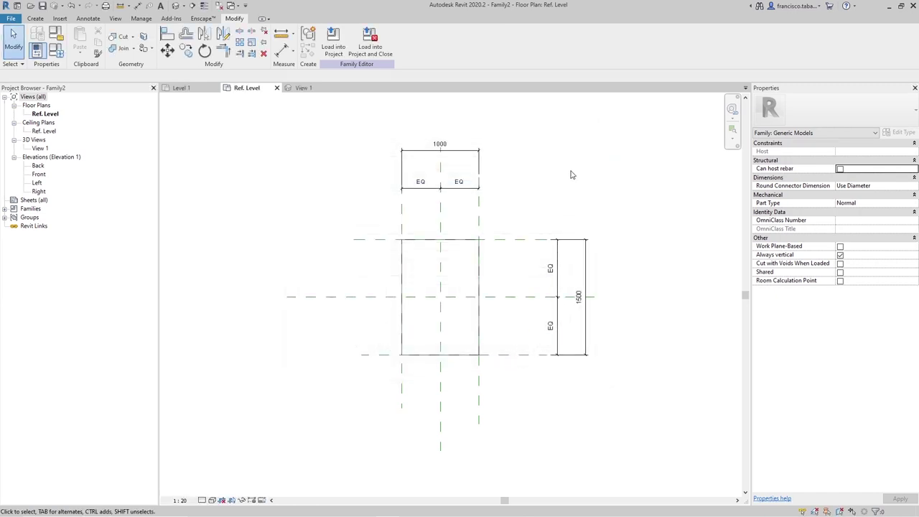
left_click(56, 50)
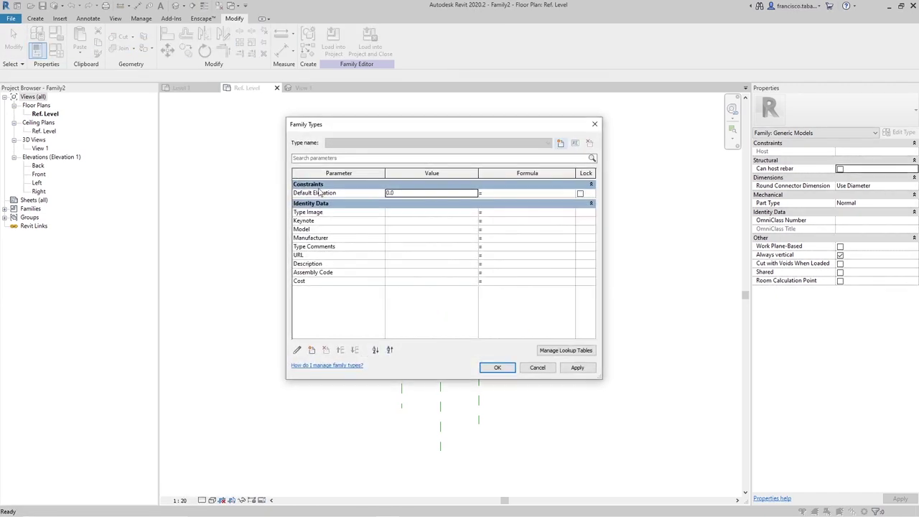
left_click(312, 349)
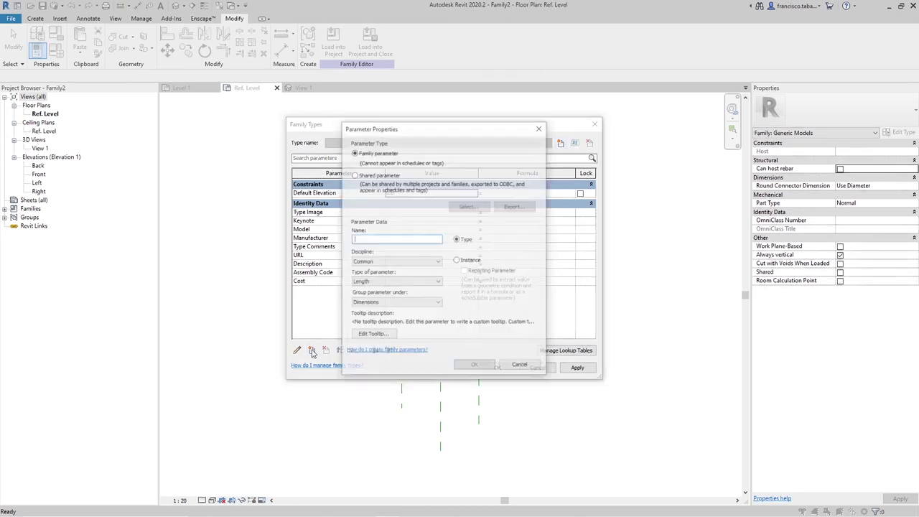
type("Len")
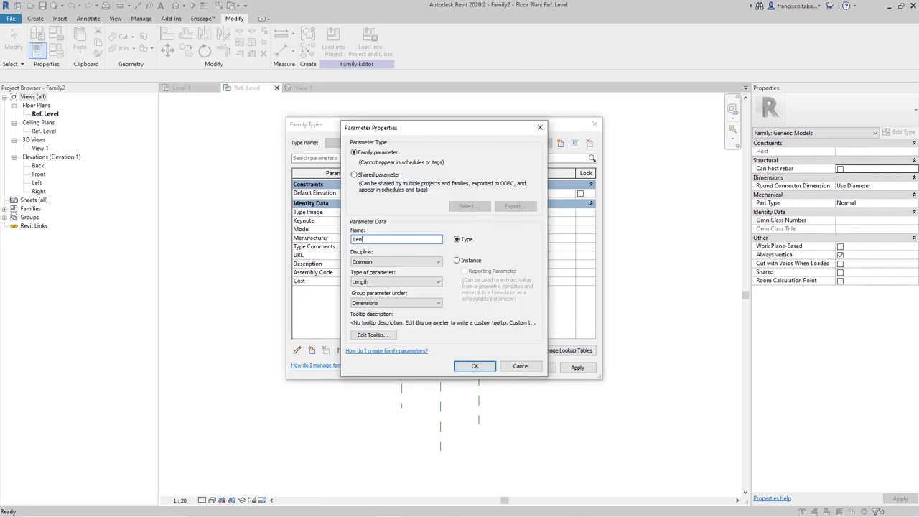
type("tgh")
key("BackSpace")
key("BackSpace")
type("ht")
left_click(474, 367)
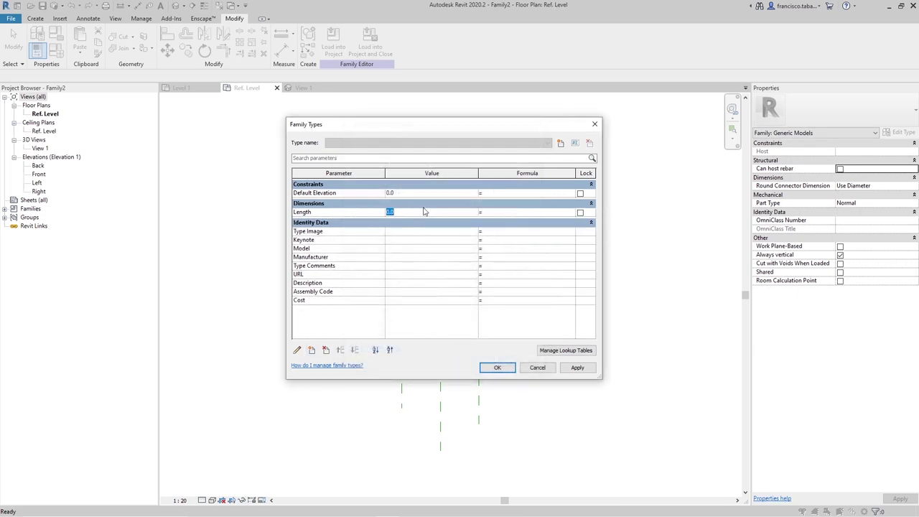
type("1500")
key("Return")
Step: For a new shared parameter, create the shared parameter file SP.txt on D:
left_click(311, 349)
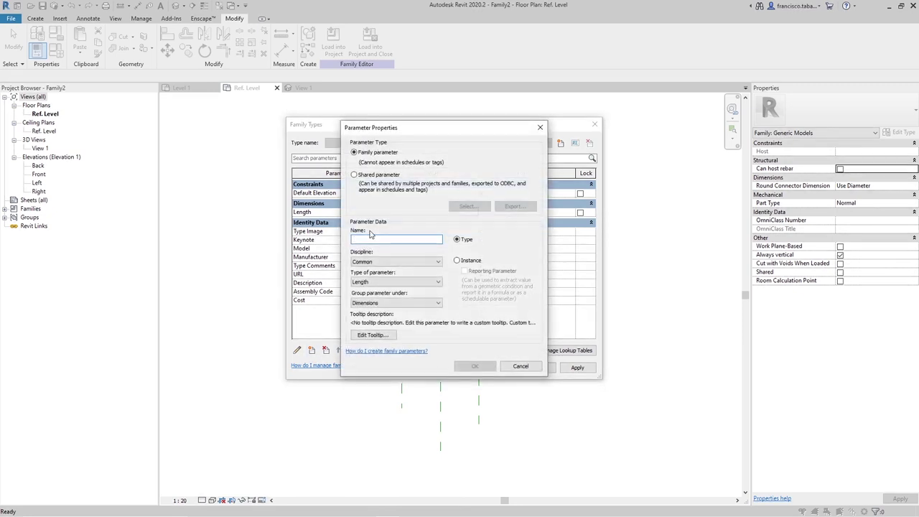
left_click(372, 177)
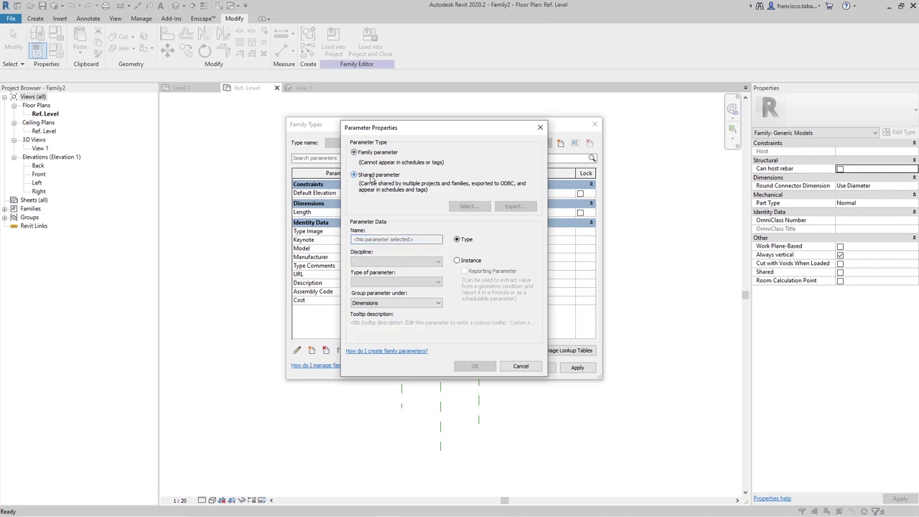
left_click(466, 206)
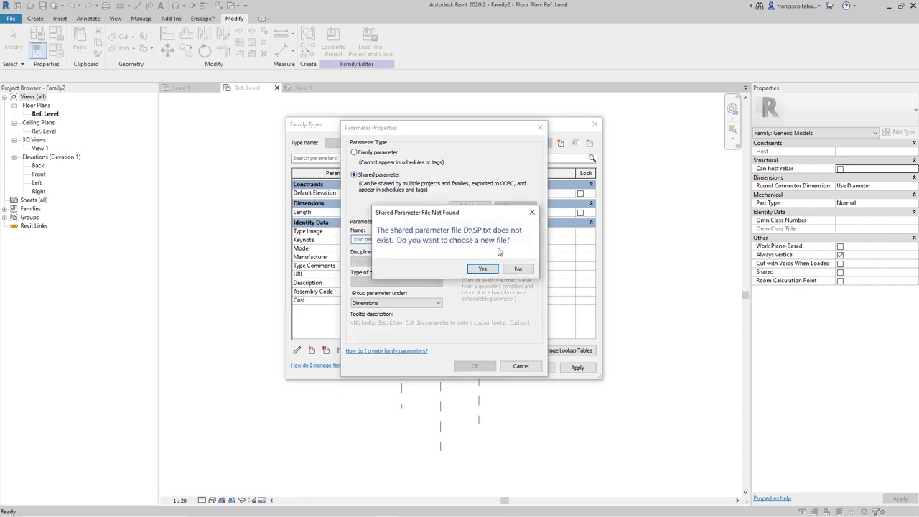
left_click(494, 270)
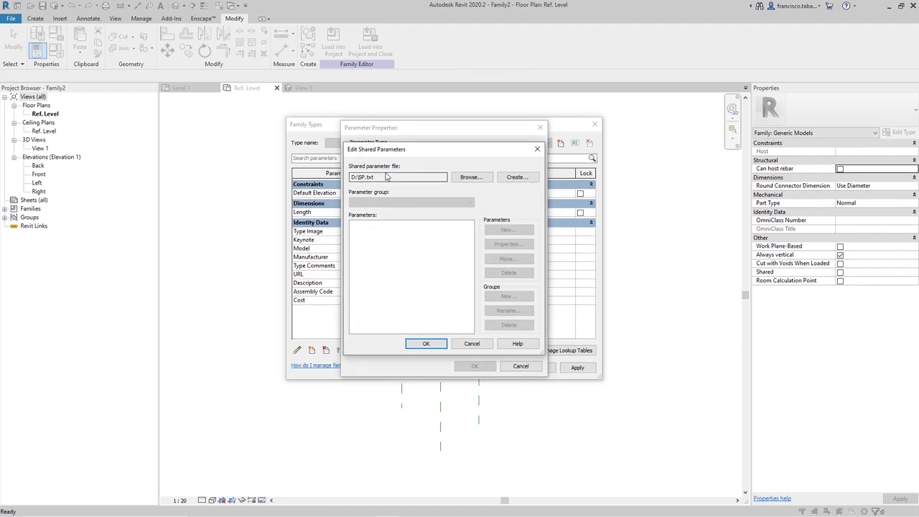
left_click(517, 176)
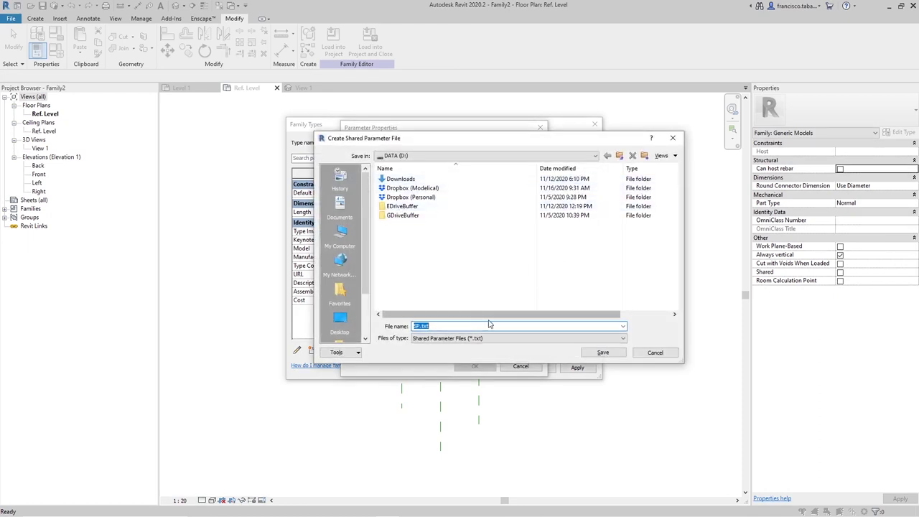
left_click(420, 326)
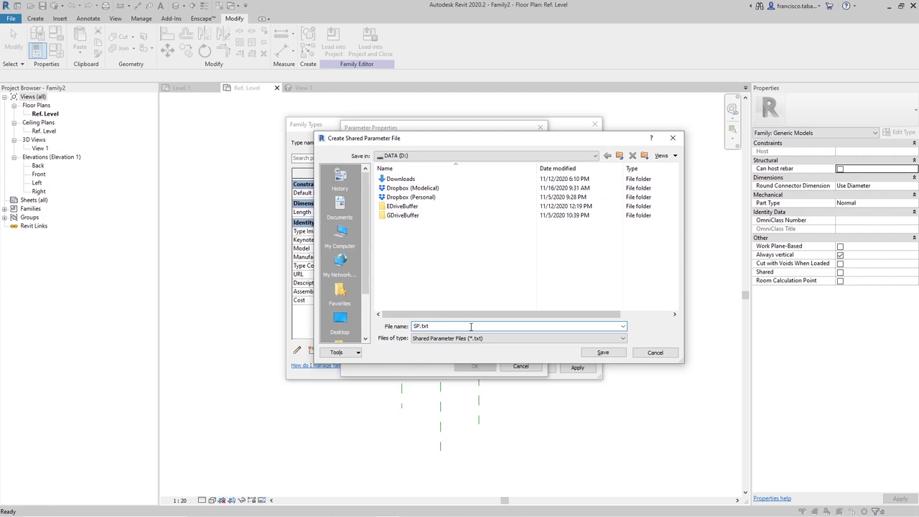
left_click(443, 325)
left_click(602, 353)
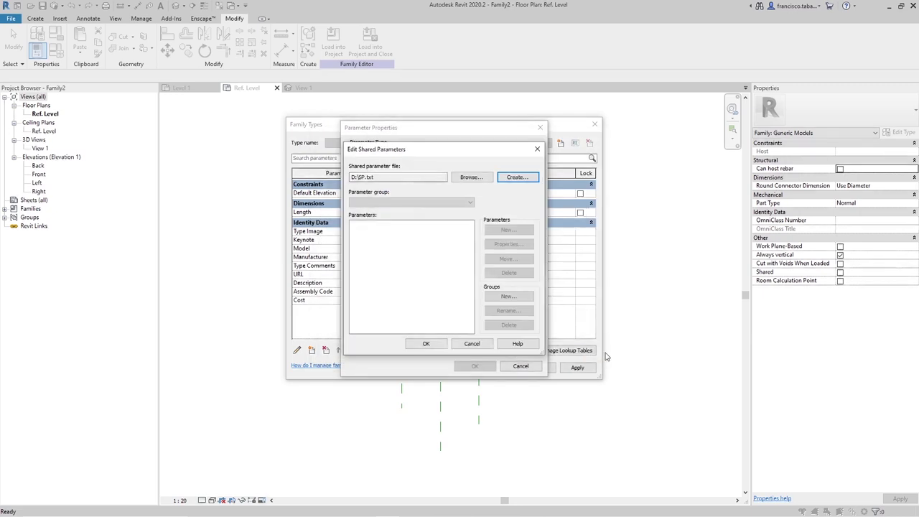
Step: Add a shared parameter group named NotVisibleParameters
left_click(506, 297)
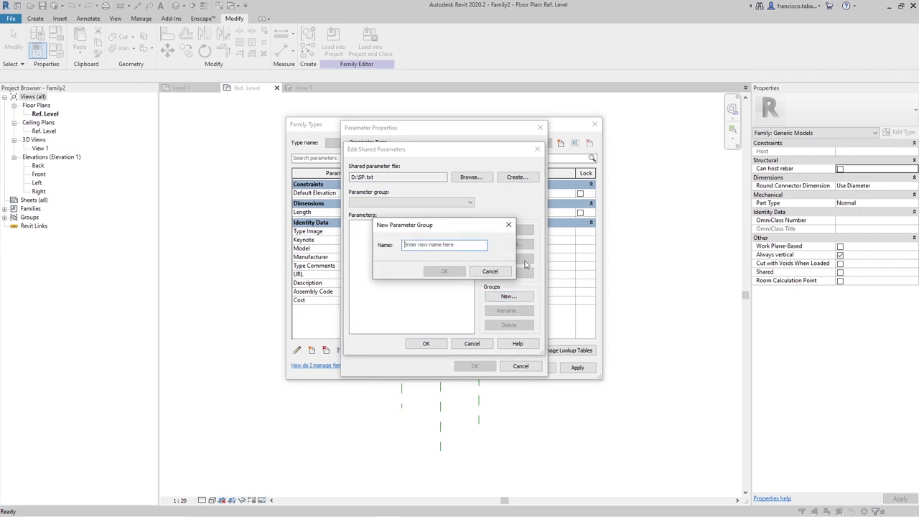
type("NotV")
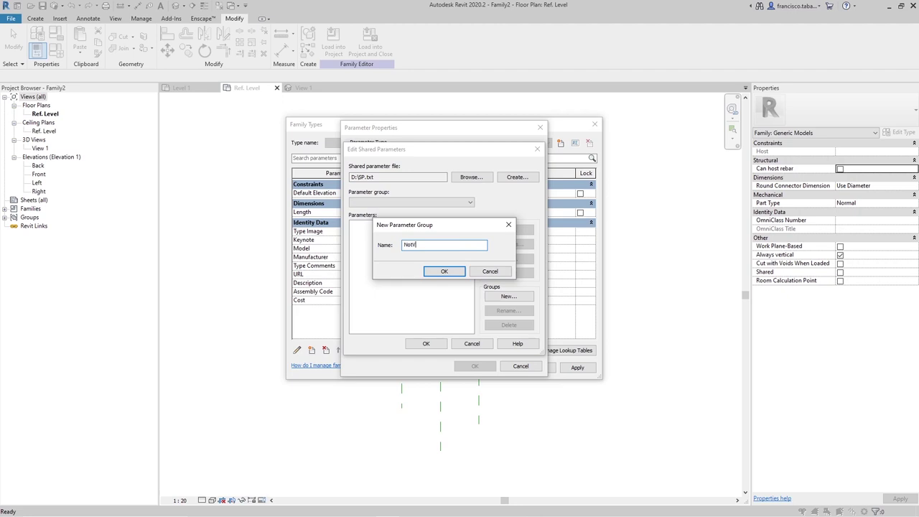
type("isibleParameters")
left_click(445, 271)
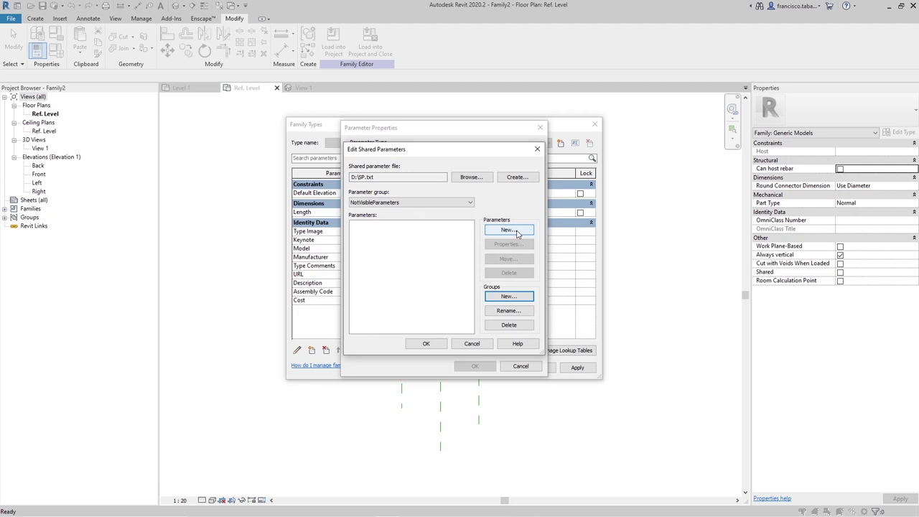
Step: Define a Width parameter in that group, then close without adding it to the family
left_click(508, 230)
type("Wi")
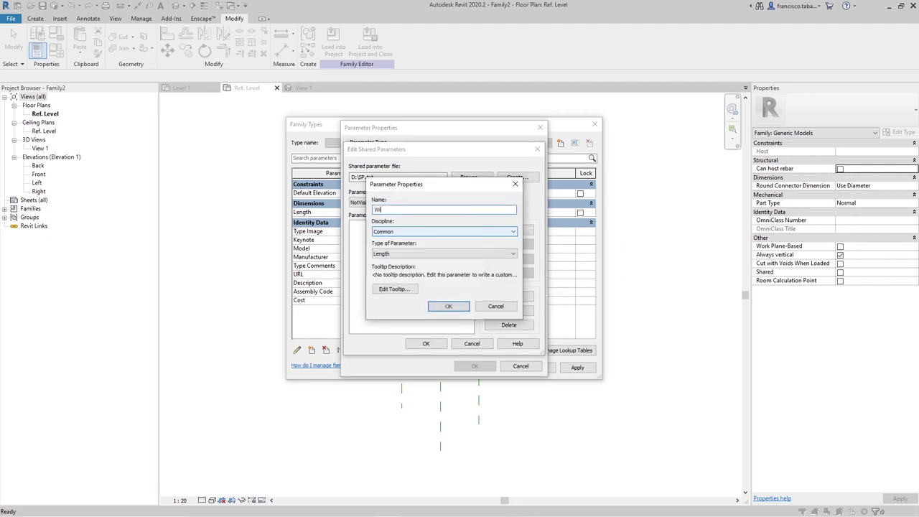
type("dth")
left_click(447, 306)
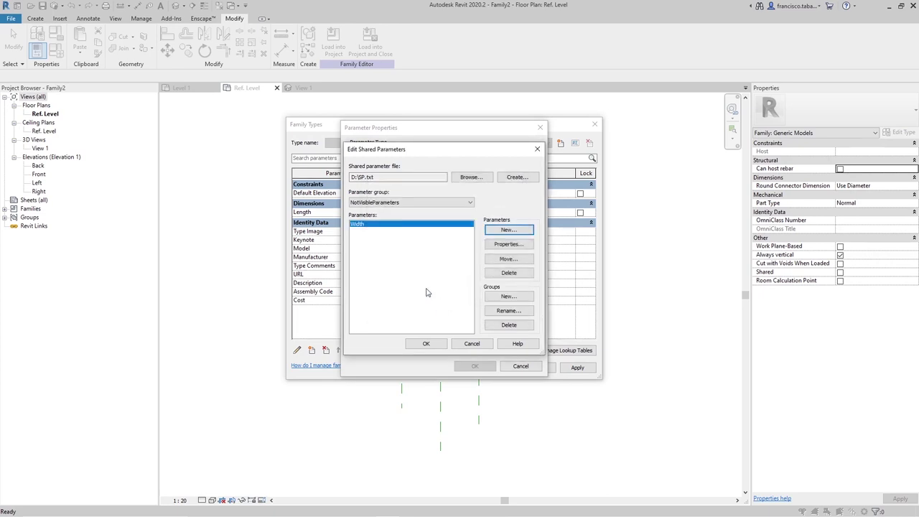
left_click(436, 343)
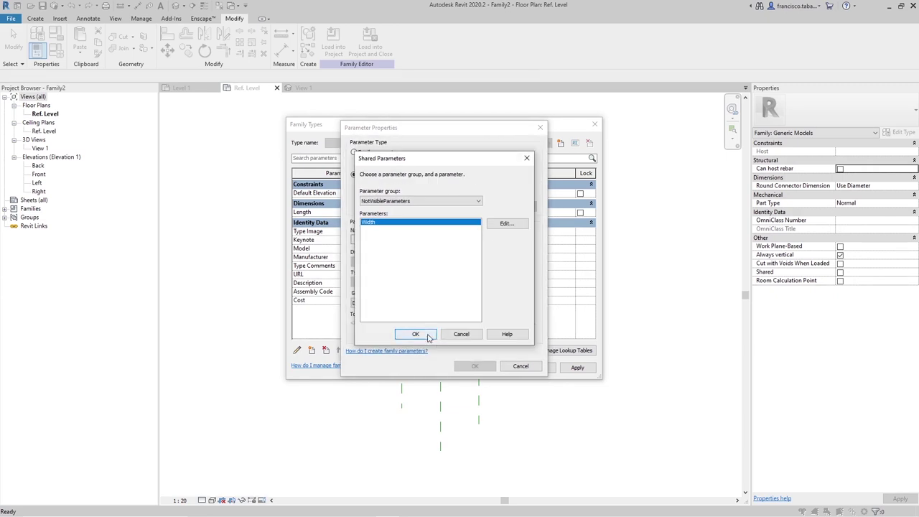
left_click(428, 334)
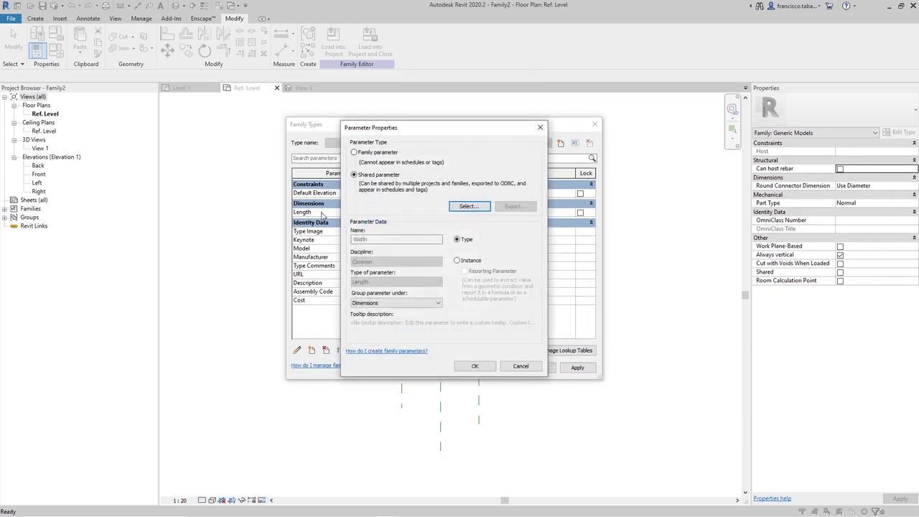
left_click(513, 367)
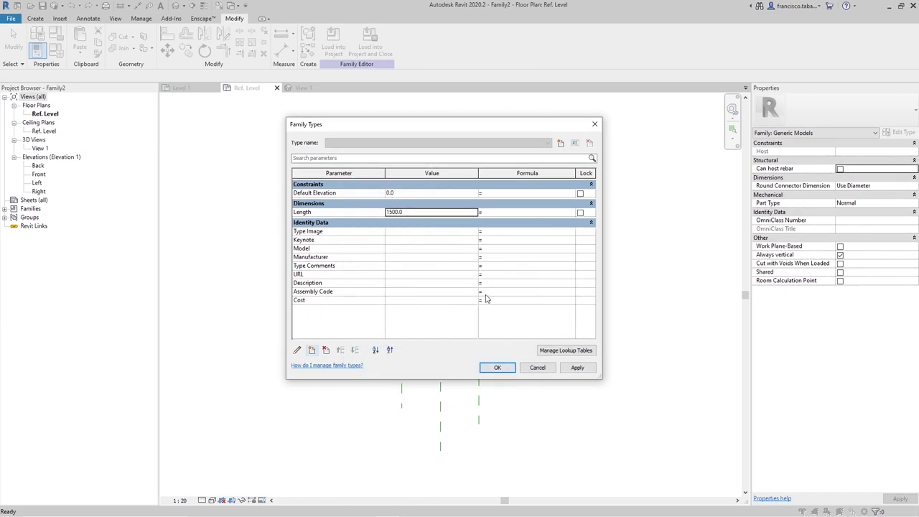
Step: Open File Explorer, browse to DATA (D:), and bring up the context menu for SP.txt
key("super+e")
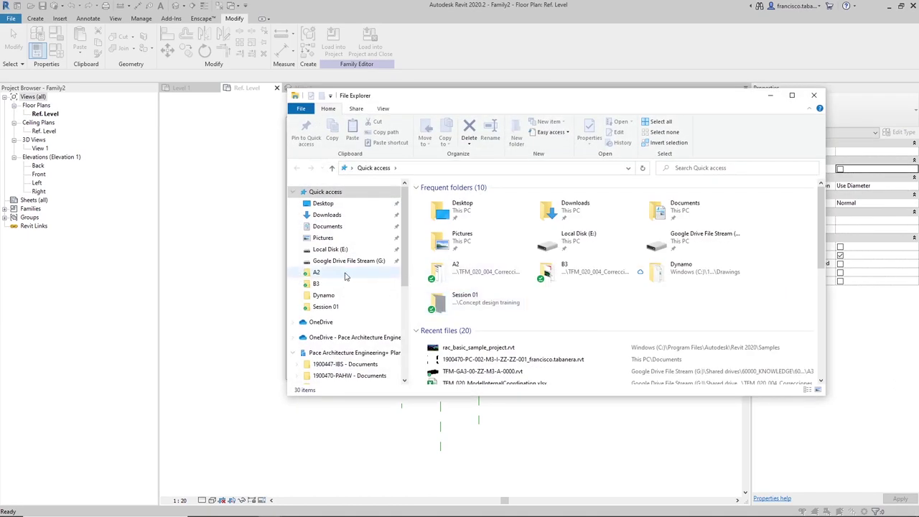
scroll(332, 271, "down", 5)
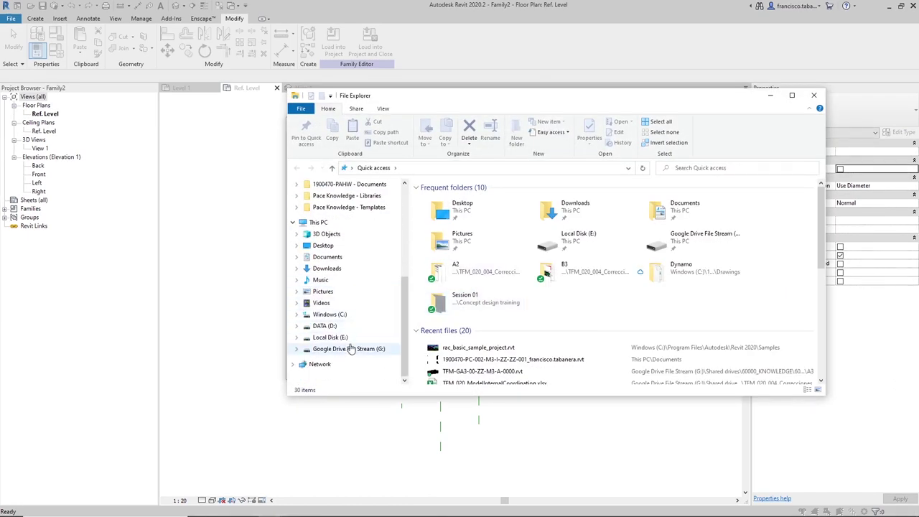
left_click(326, 326)
left_click(446, 280)
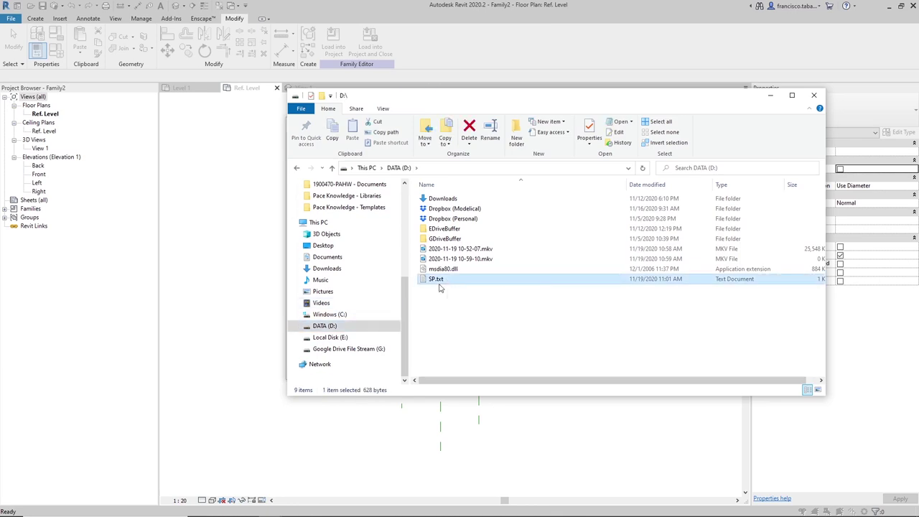
right_click(438, 281)
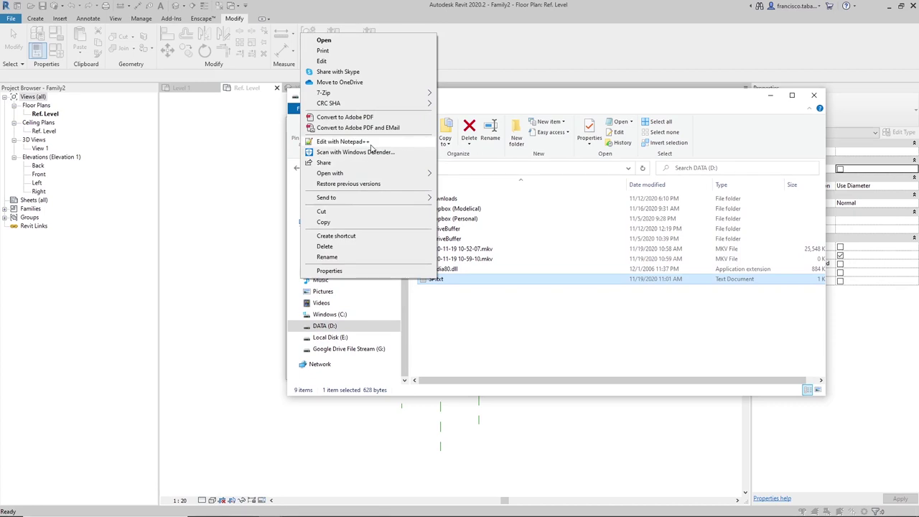
left_click(342, 141)
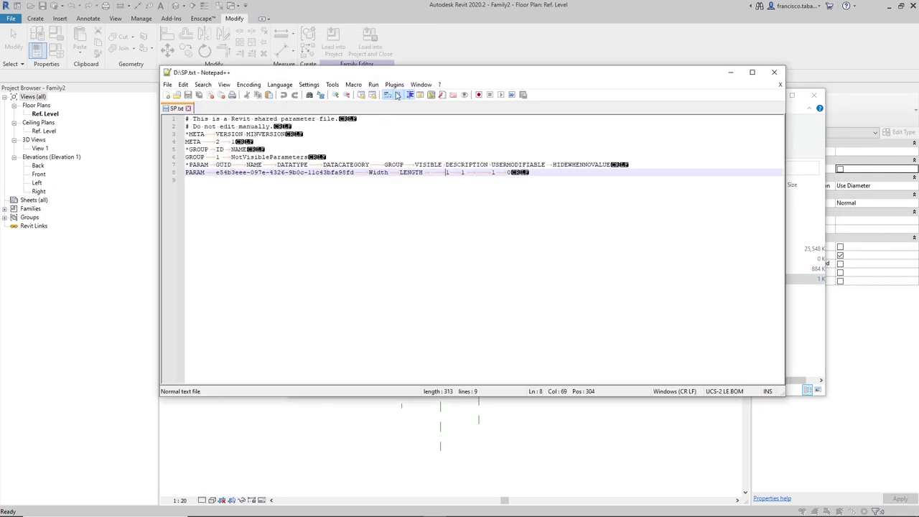
left_click(398, 96)
left_click(399, 96)
left_click(398, 95)
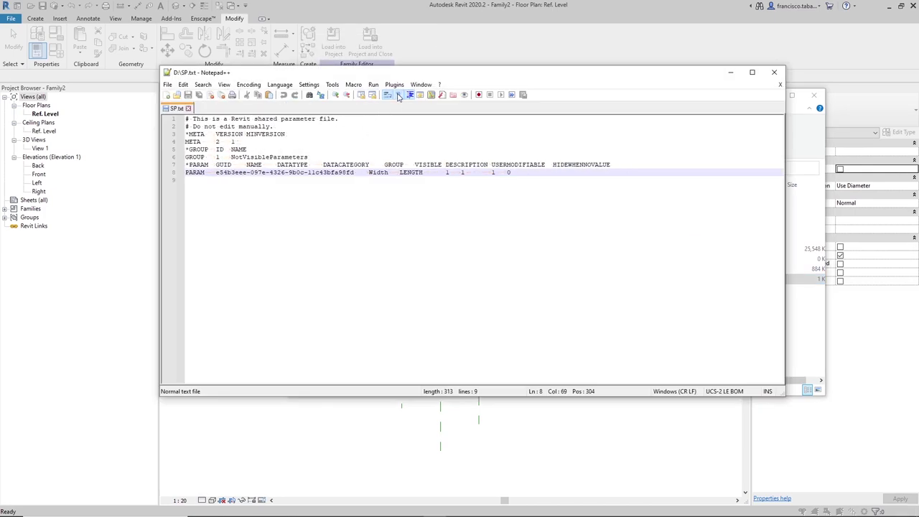
left_click(298, 185)
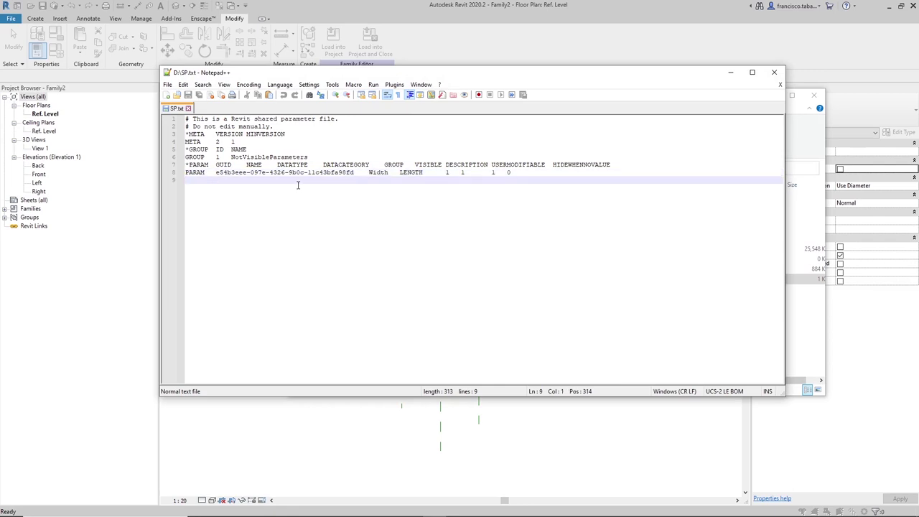
left_click_drag(285, 125, 182, 125)
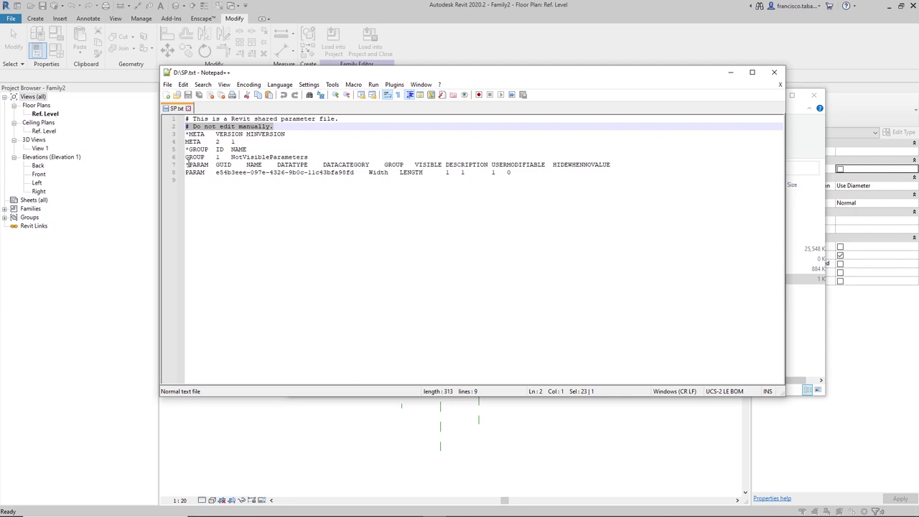
left_click_drag(188, 165, 602, 170)
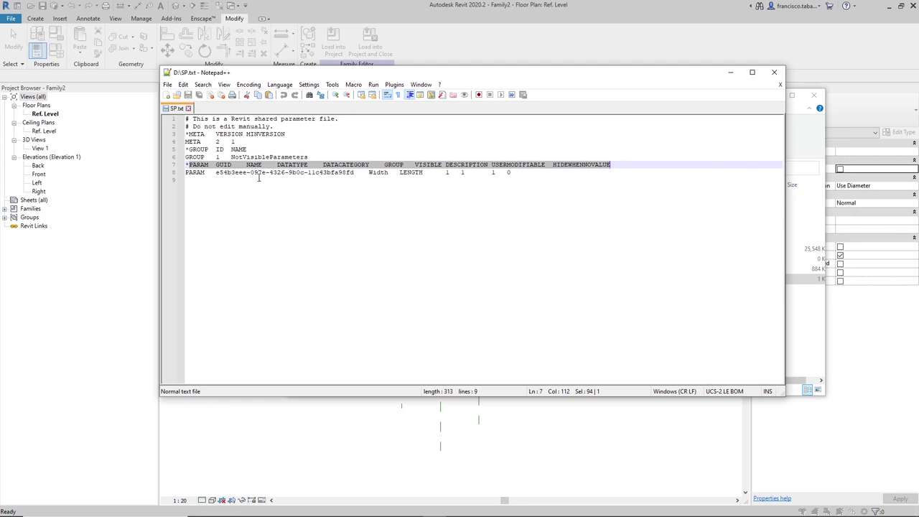
left_click(399, 96)
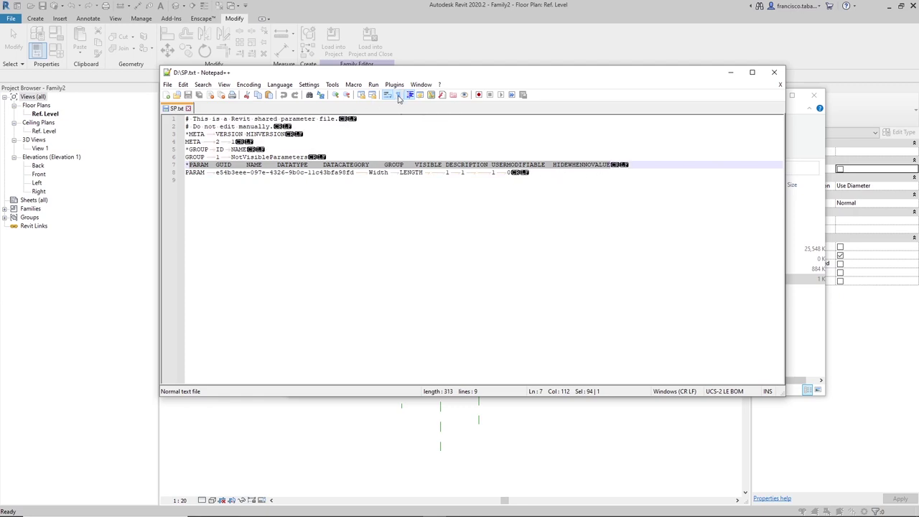
left_click(233, 181)
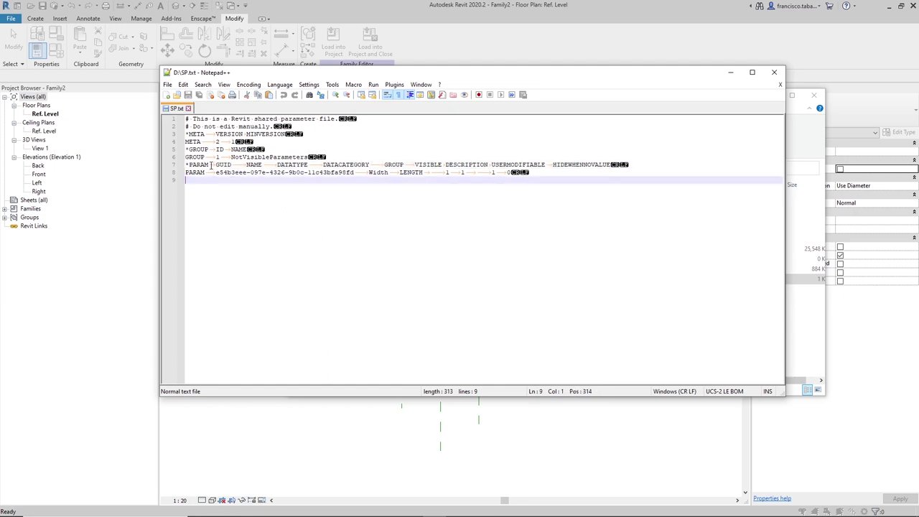
double_click(212, 164)
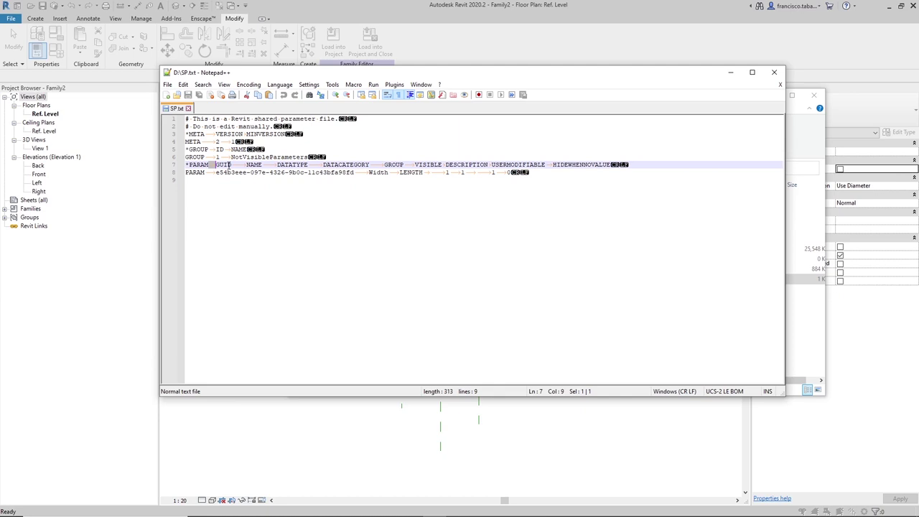
double_click(242, 165)
left_click(233, 184)
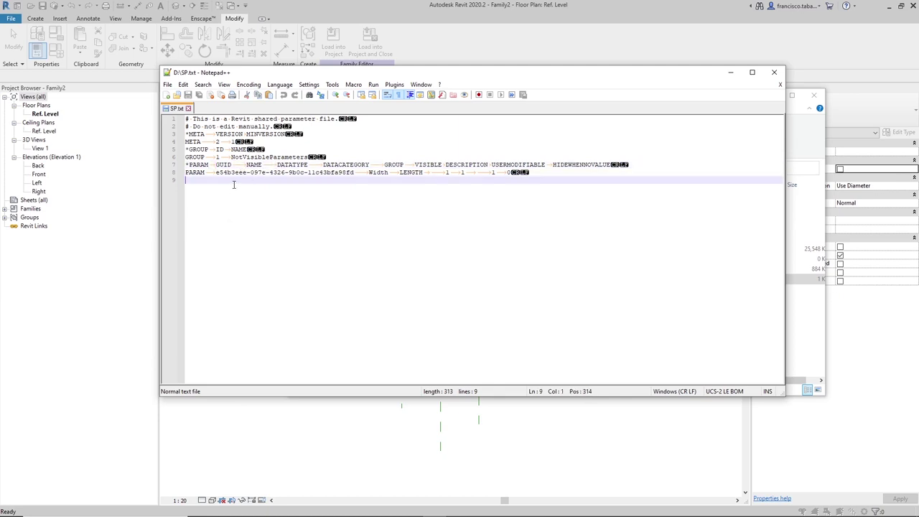
double_click(373, 172)
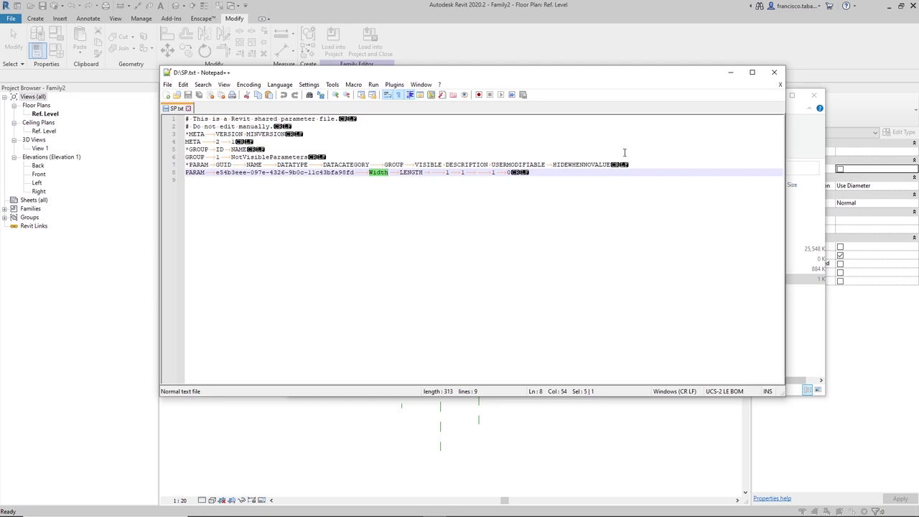
left_click(195, 164)
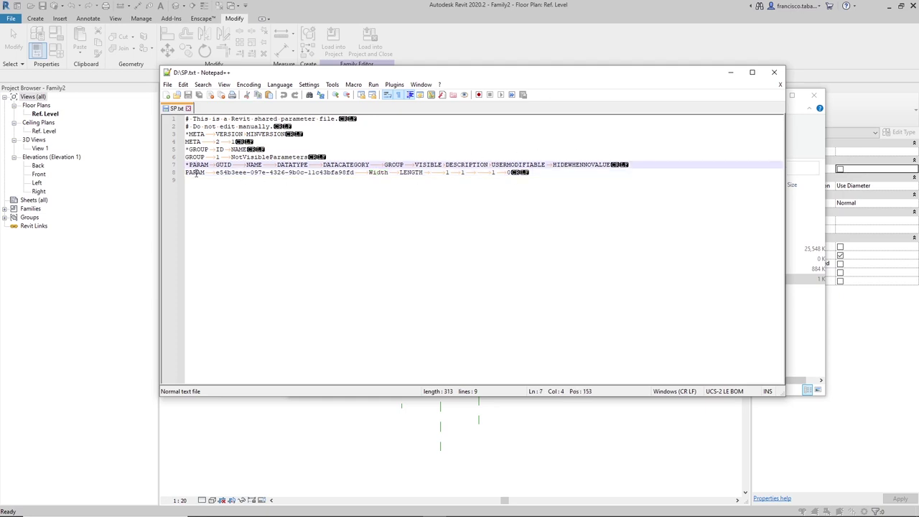
double_click(232, 174)
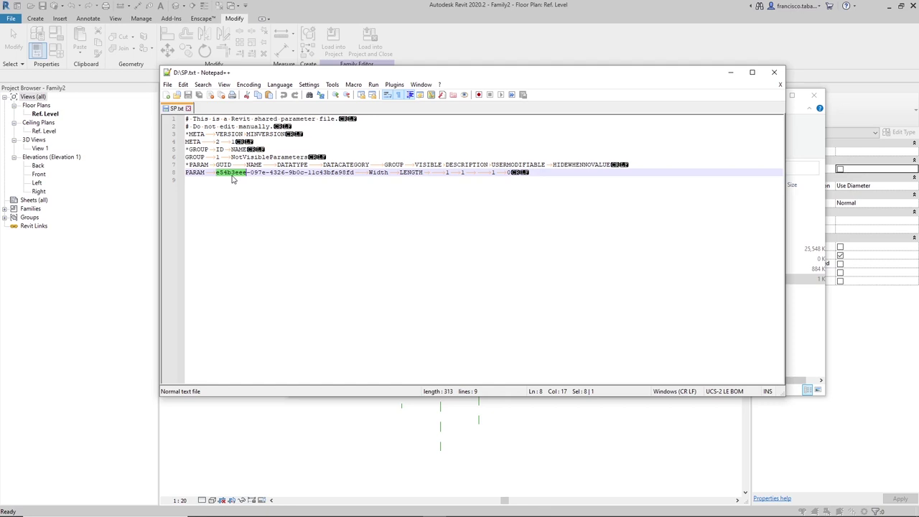
left_click(354, 174)
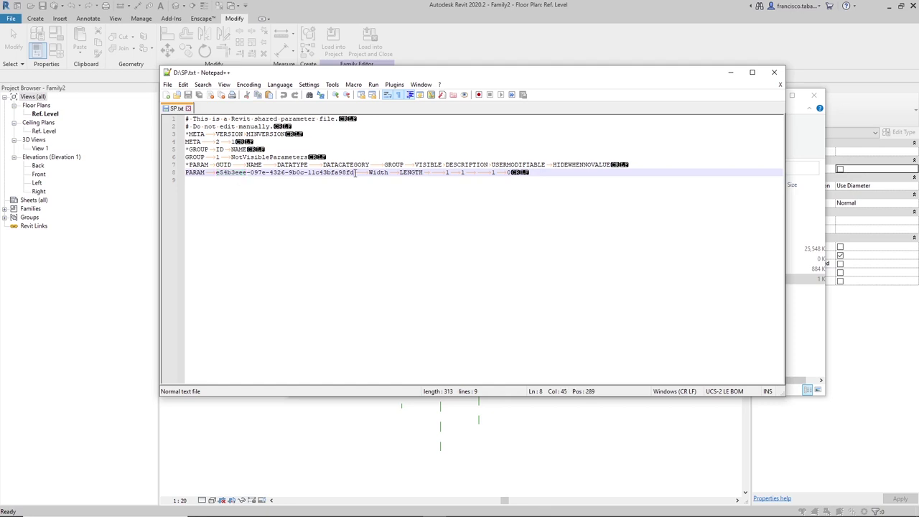
double_click(256, 165)
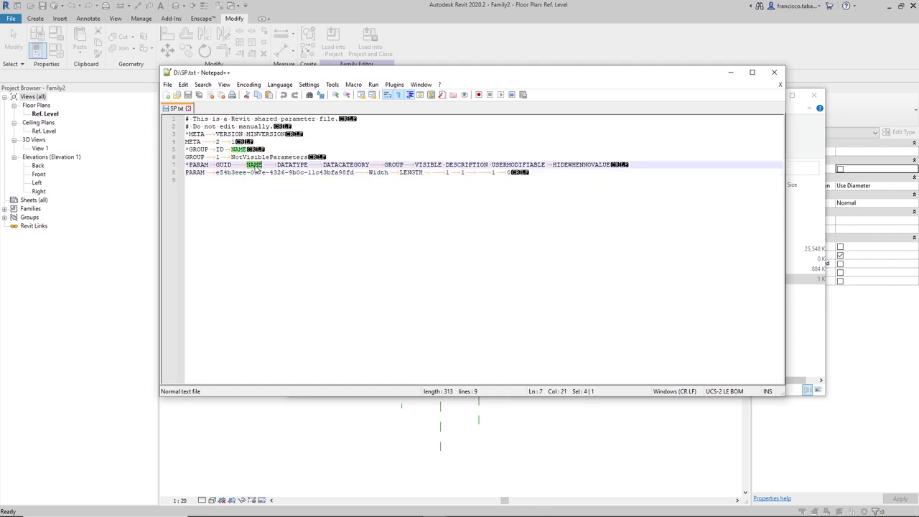
left_click(383, 174)
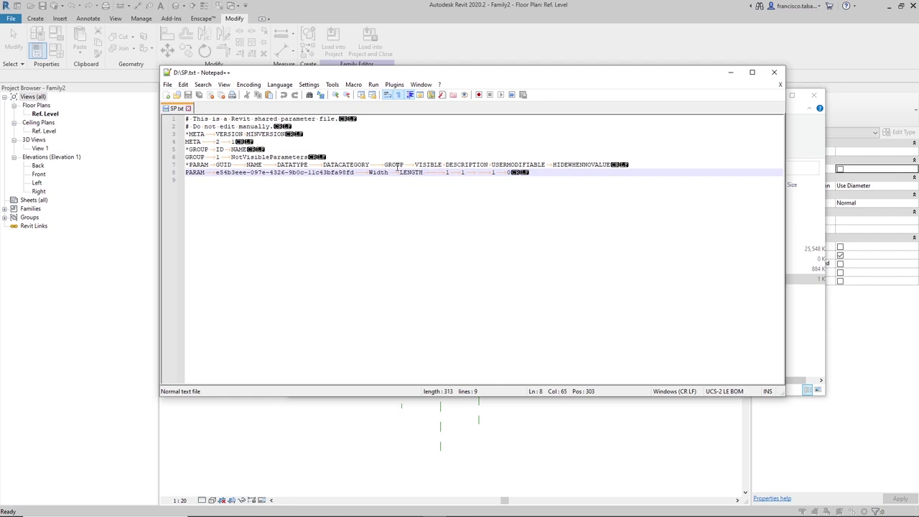
double_click(431, 165)
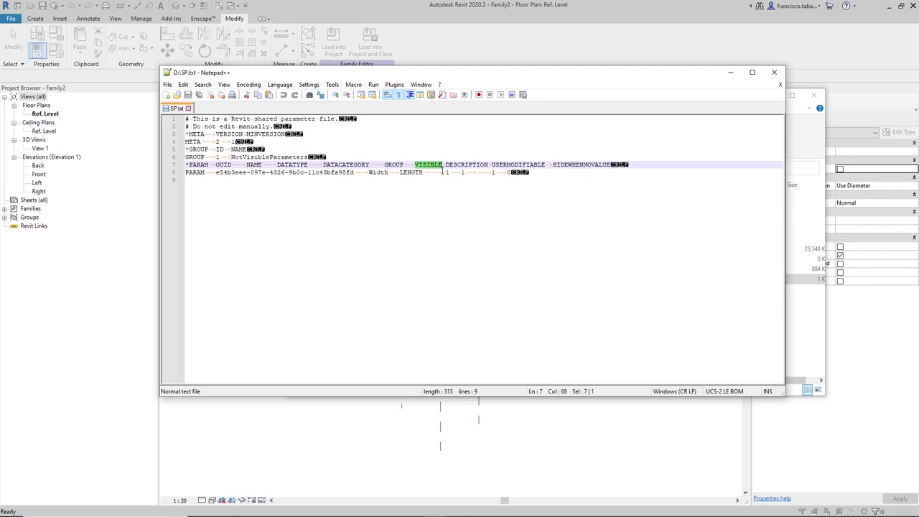
Step: Change Width's VISIBLE value from 1 to 0, then save and close SP.txt
double_click(463, 172)
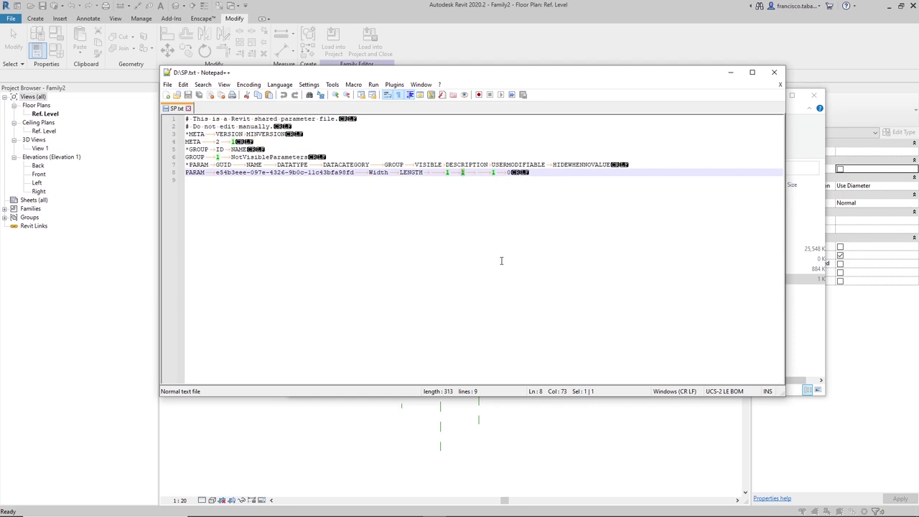
left_click(466, 173)
double_click(462, 172)
type("0")
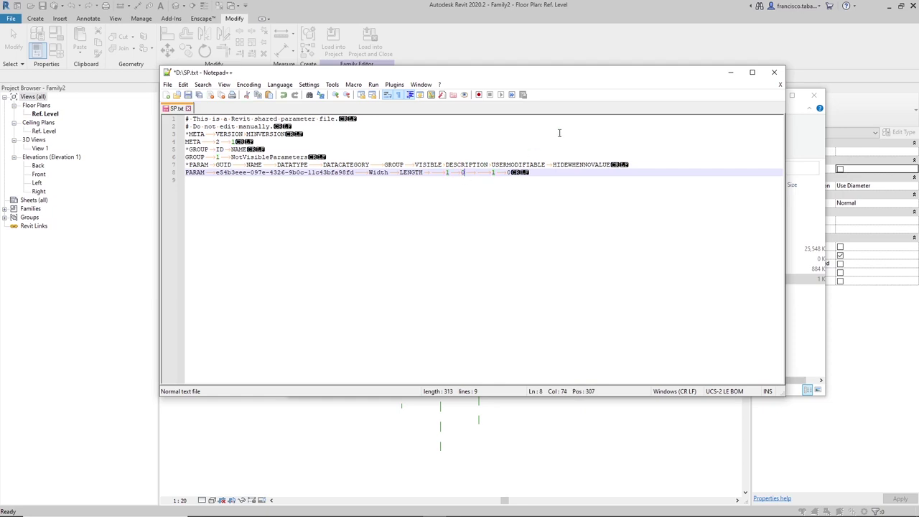
left_click(187, 95)
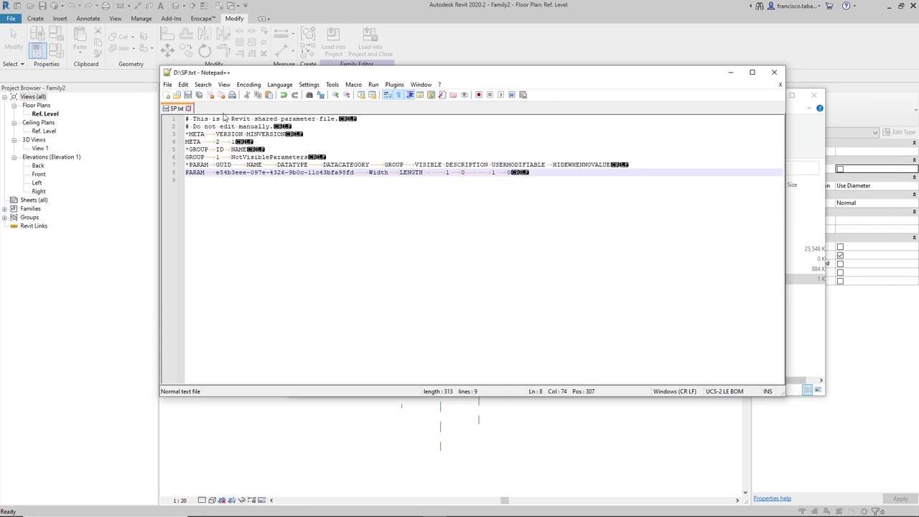
left_click(777, 73)
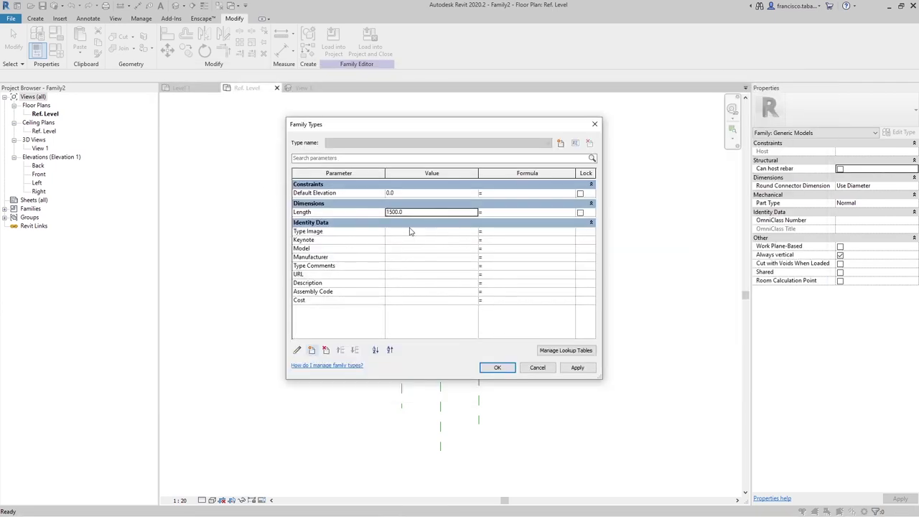
Step: Add the shared Width parameter from NotVisibleParameters to the family
left_click(311, 351)
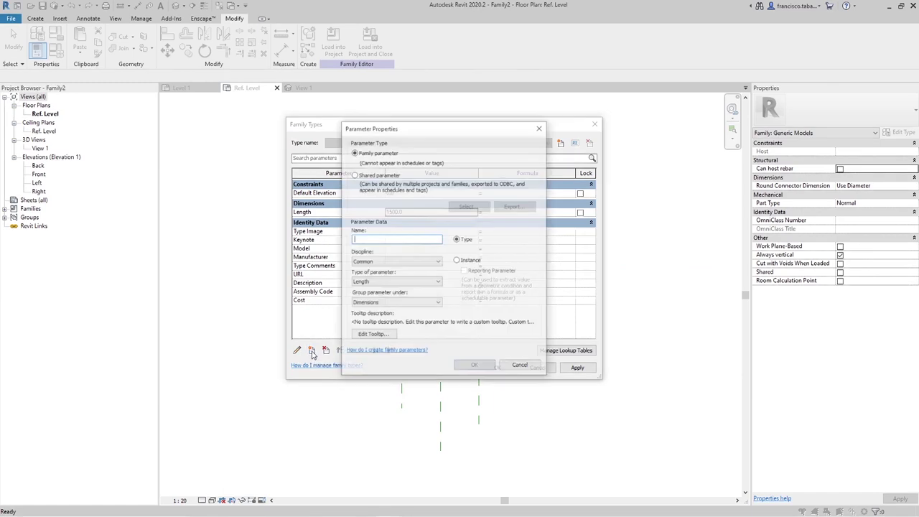
left_click(391, 178)
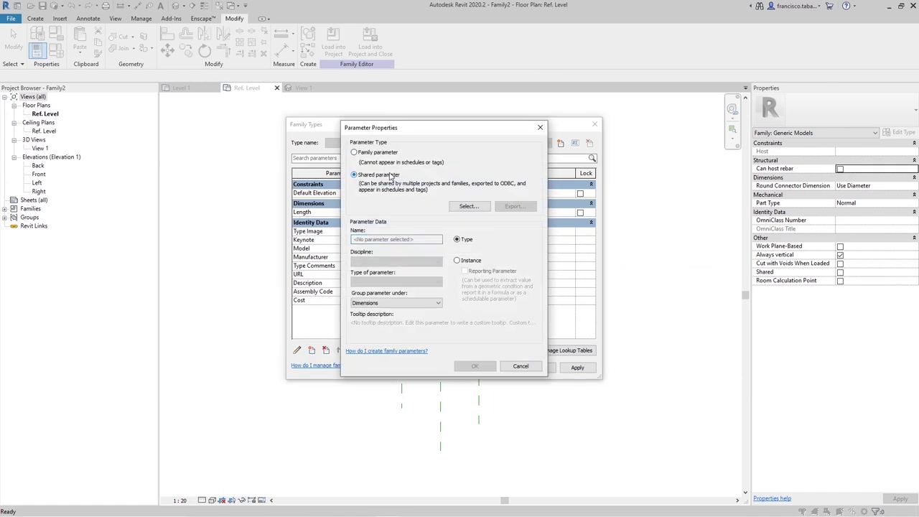
left_click(468, 207)
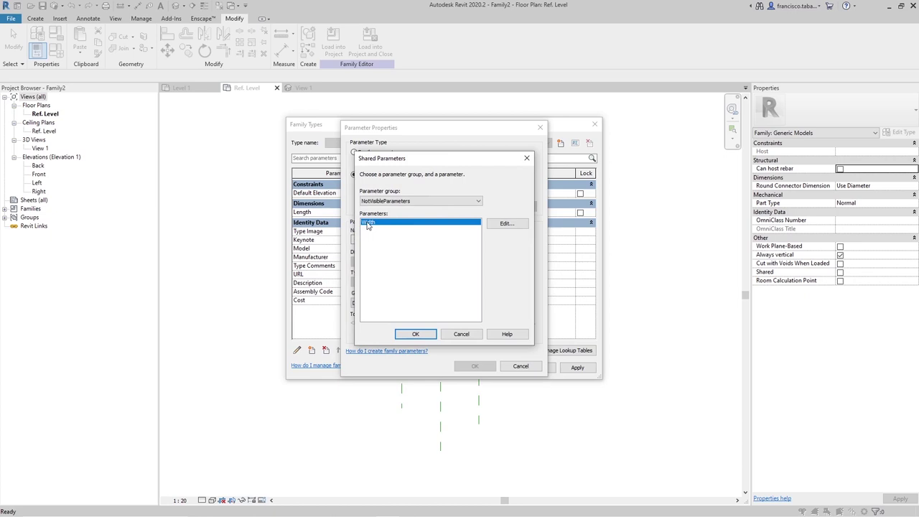
left_click(416, 334)
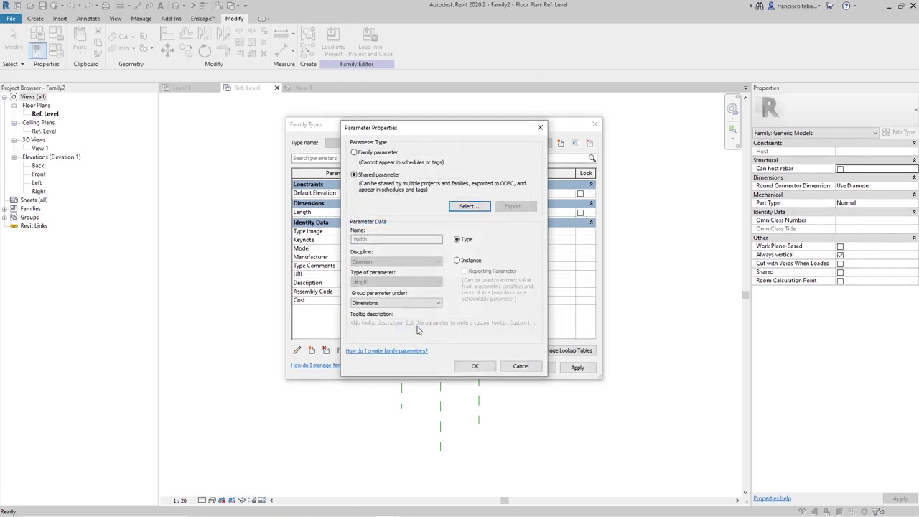
left_click(465, 368)
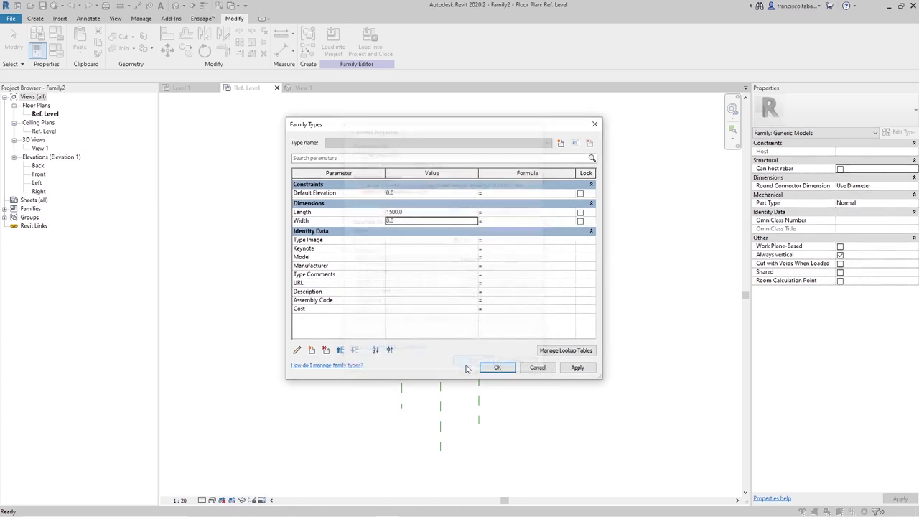
Step: Set Width to 1000 and apply the Family Types changes
left_click(405, 220)
type("1000")
key("Return")
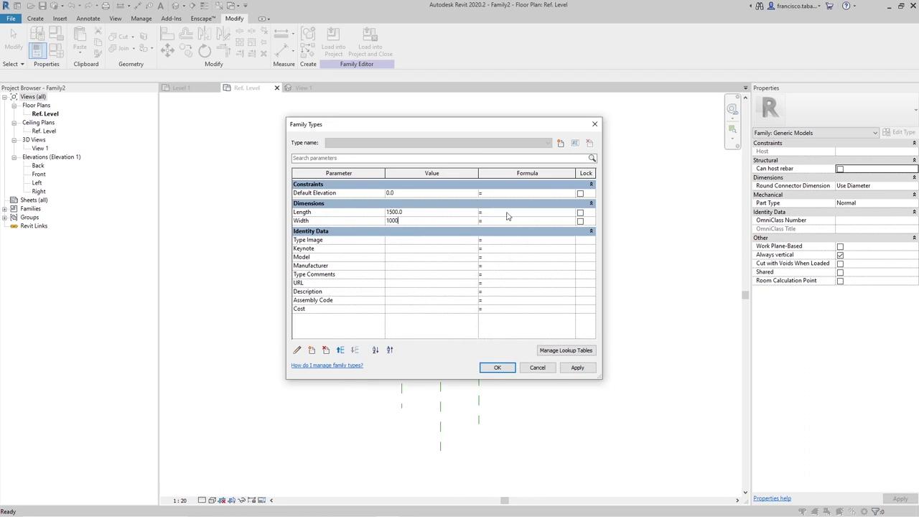
left_click(509, 221)
left_click(489, 370)
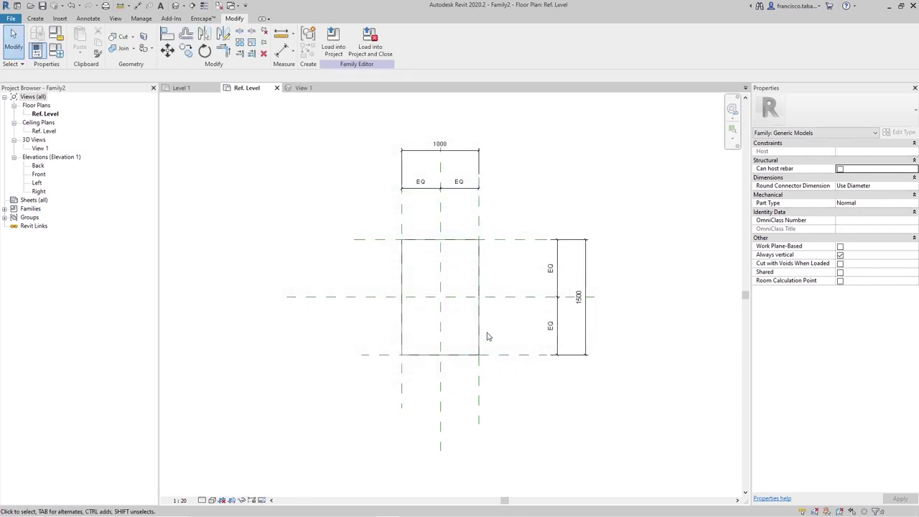
Step: Label the horizontal dimension with the Length parameter
left_click(486, 153)
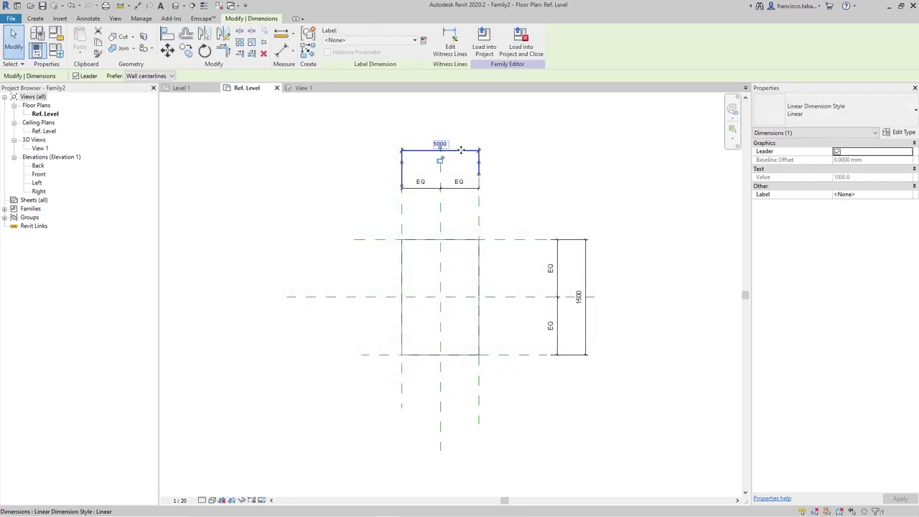
left_click(352, 41)
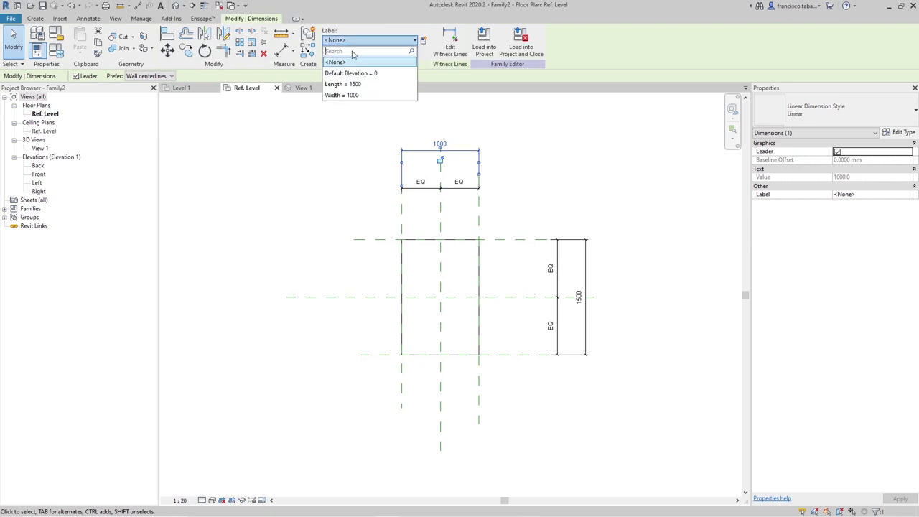
left_click(352, 83)
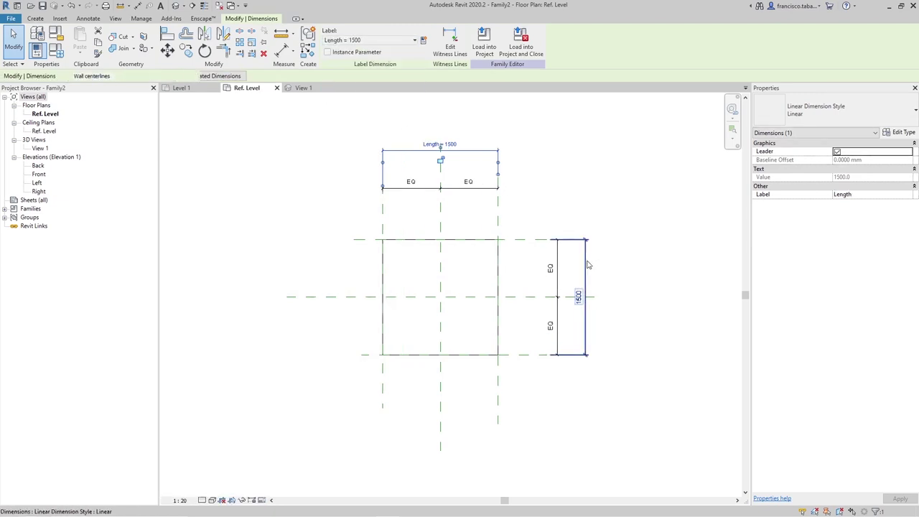
Step: Label the vertical dimension with Width and load the family into Project2
left_click(585, 296)
left_click(363, 40)
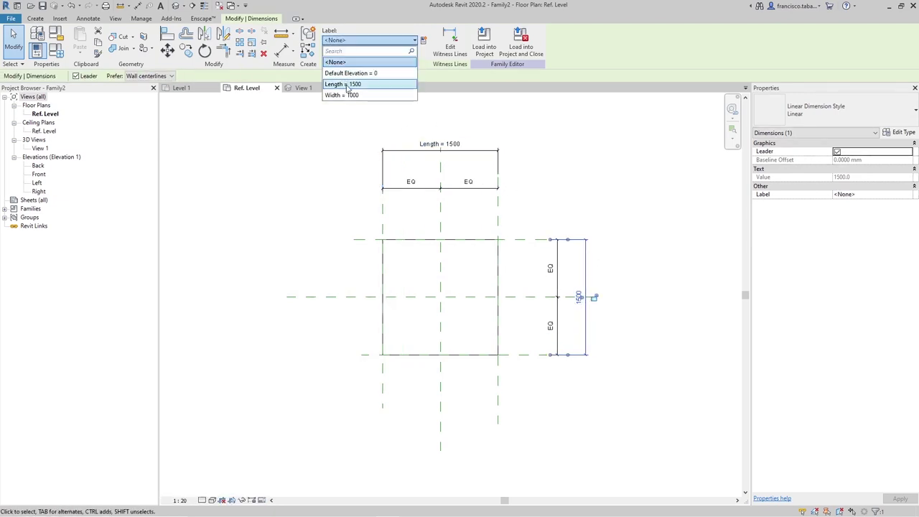
left_click(352, 94)
left_click(585, 149)
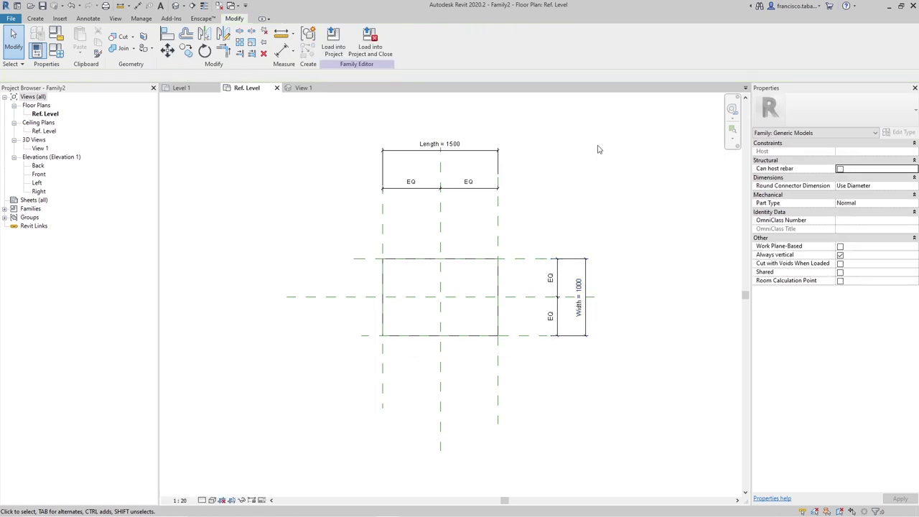
left_click(340, 45)
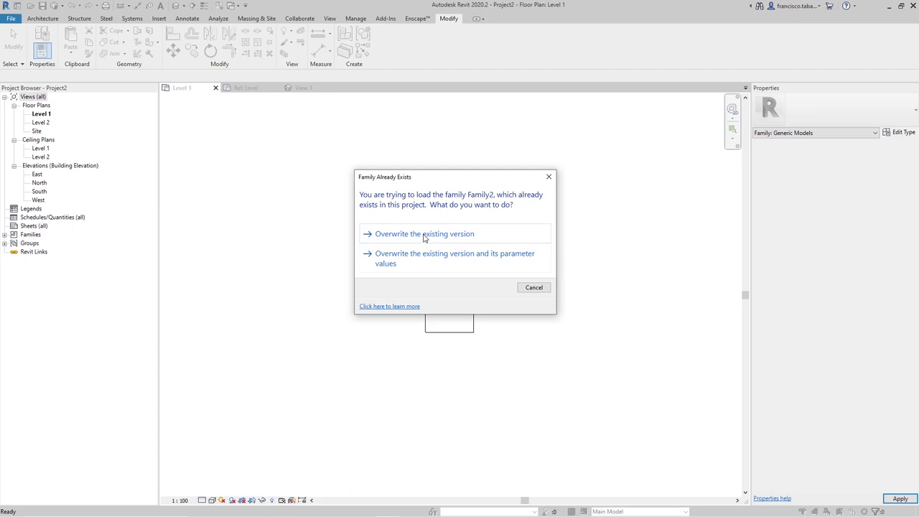
Step: Overwrite the existing Family2 version and select the placed box
left_click(425, 237)
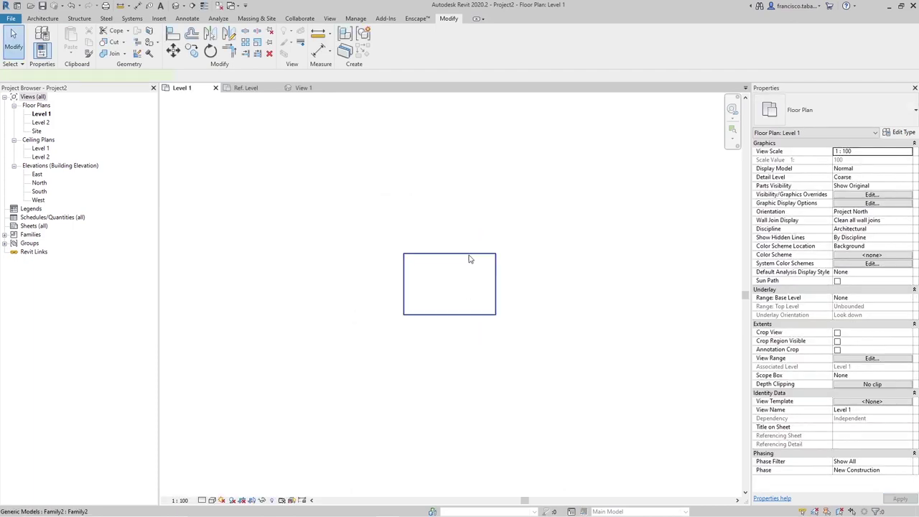
left_click(470, 259)
scroll(472, 209, "down", 5)
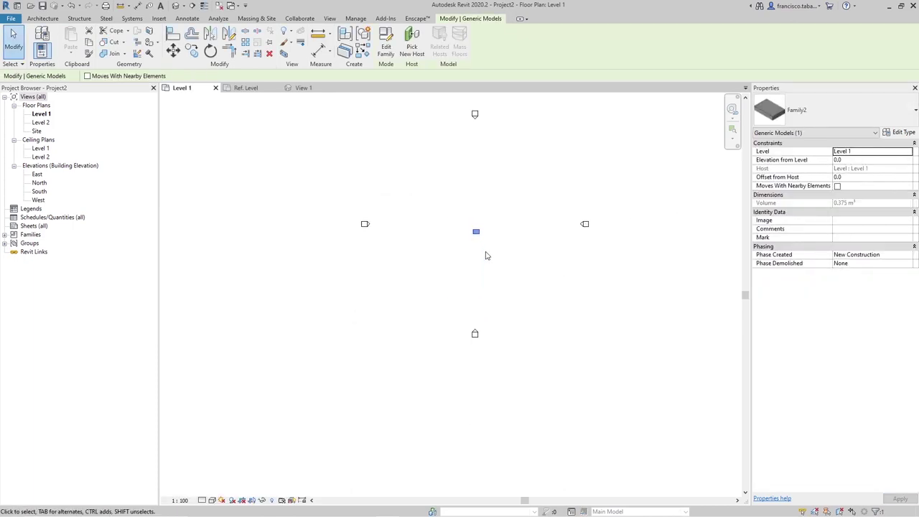
scroll(486, 211, "down", 2)
scroll(478, 308, "up", 10)
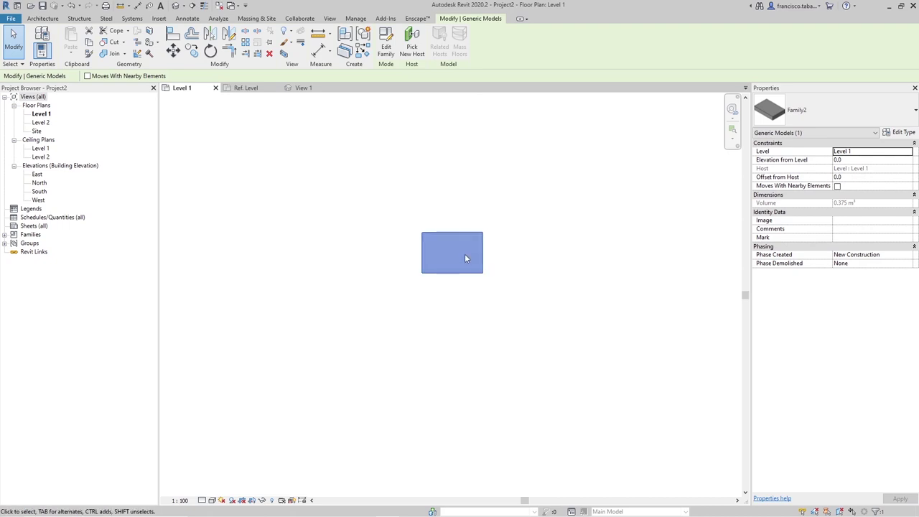
scroll(465, 258, "up", 2)
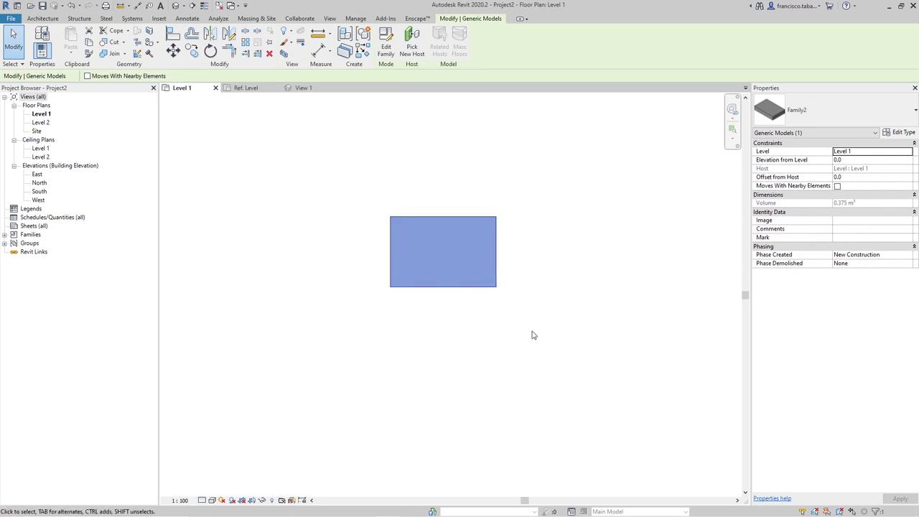
Step: Inspect the box's Type Properties, confirming Length 1500 appears but no Width
left_click(899, 135)
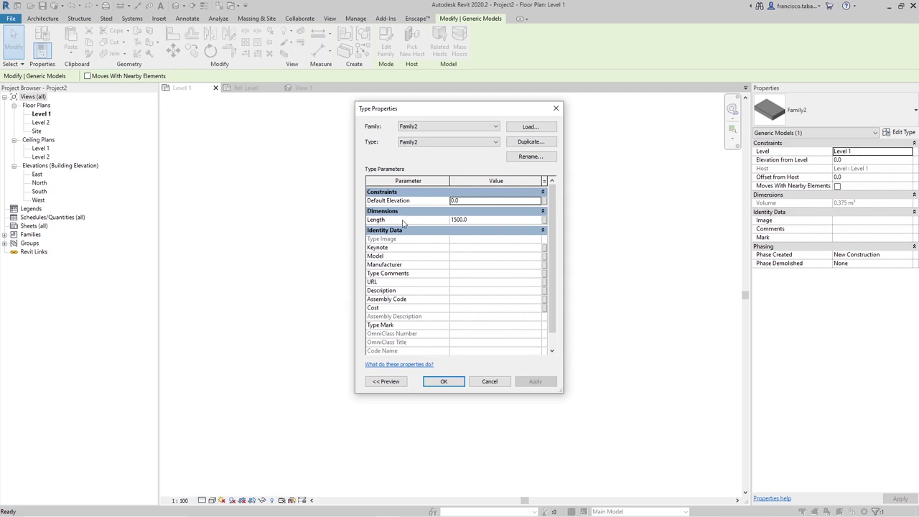
left_click(494, 382)
left_click(505, 387)
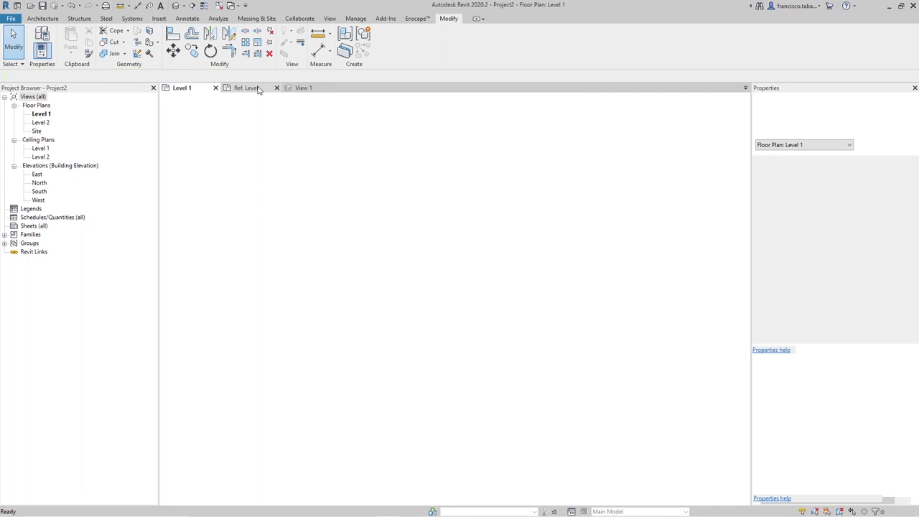
Step: Return to the Family2 editor and open Family Types, abandoning an accidental new parameter
left_click(252, 88)
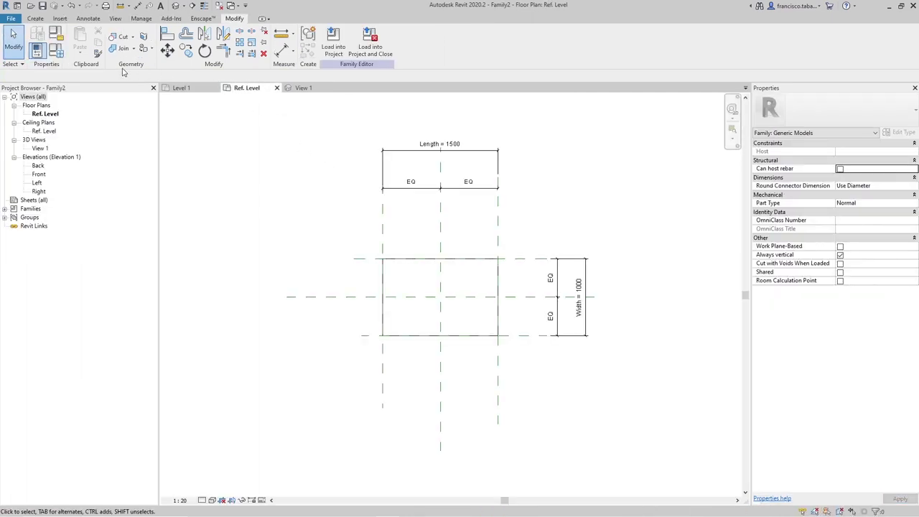
left_click(56, 50)
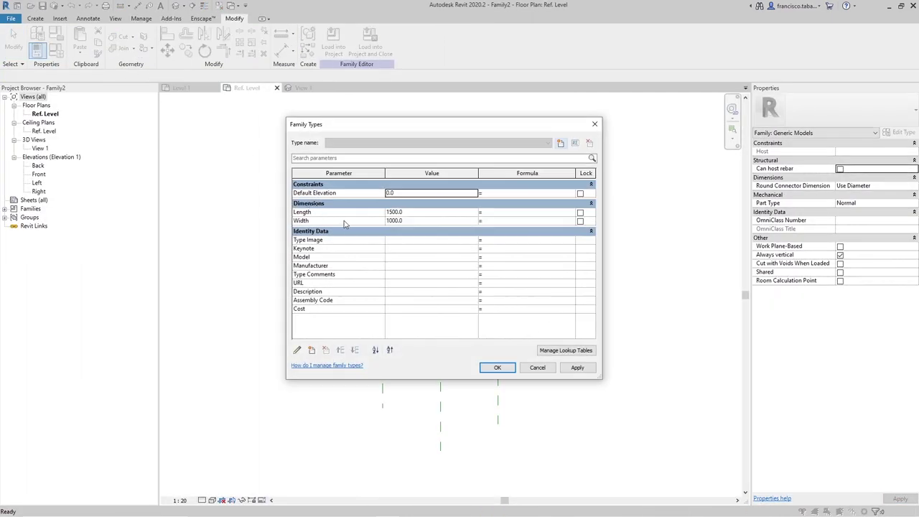
left_click(344, 223)
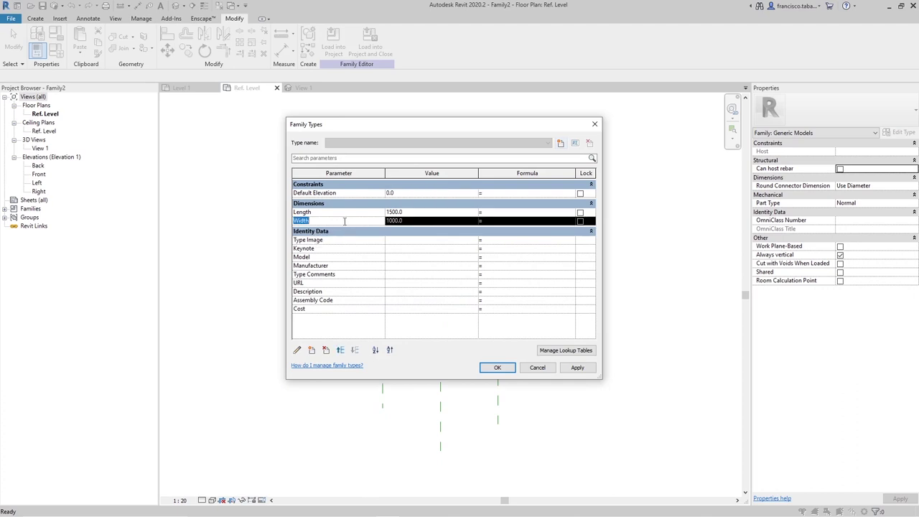
left_click(312, 350)
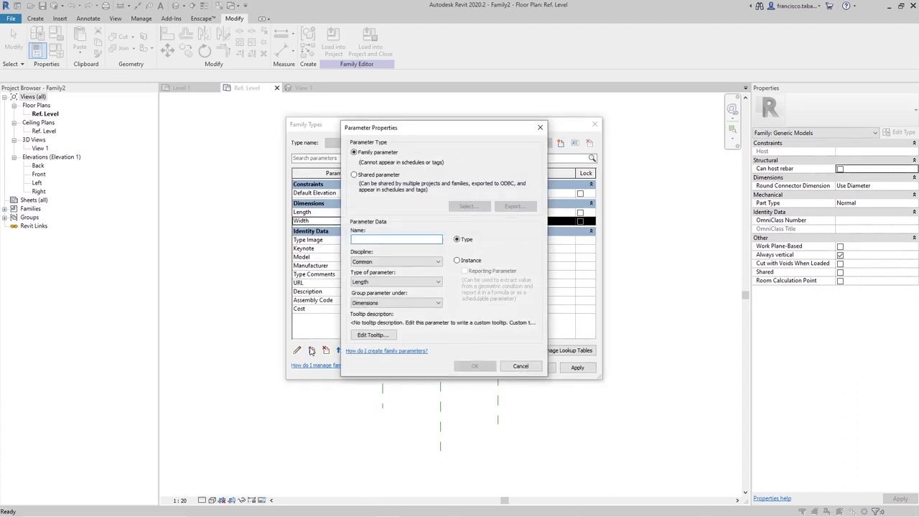
left_click(468, 261)
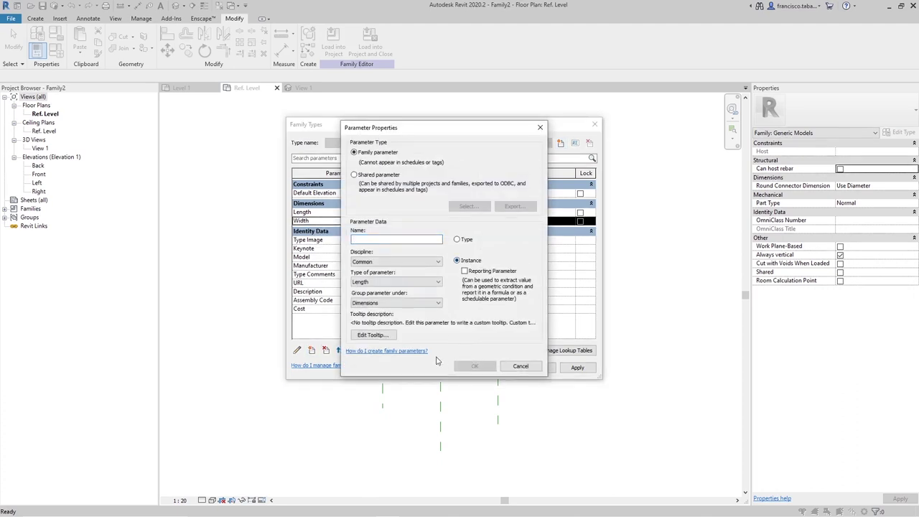
left_click(520, 366)
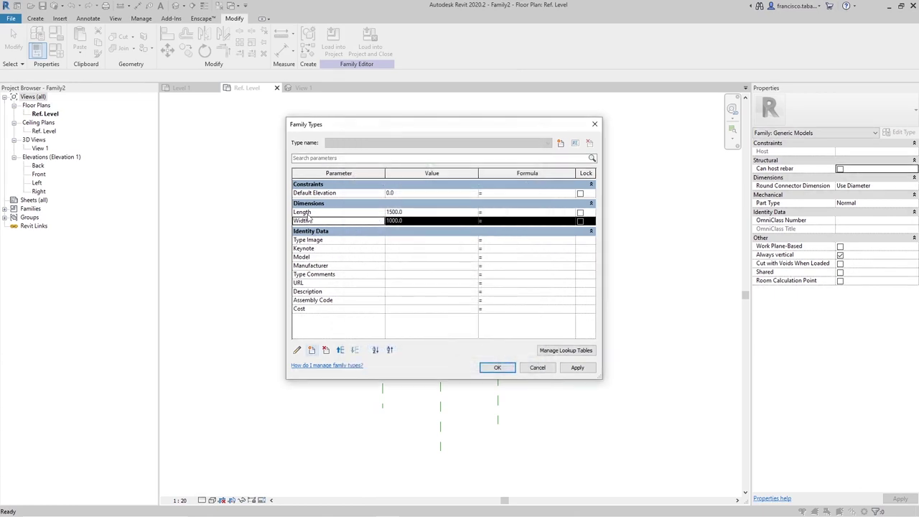
Step: Change the Width parameter from type to instance
left_click(311, 221)
left_click(296, 350)
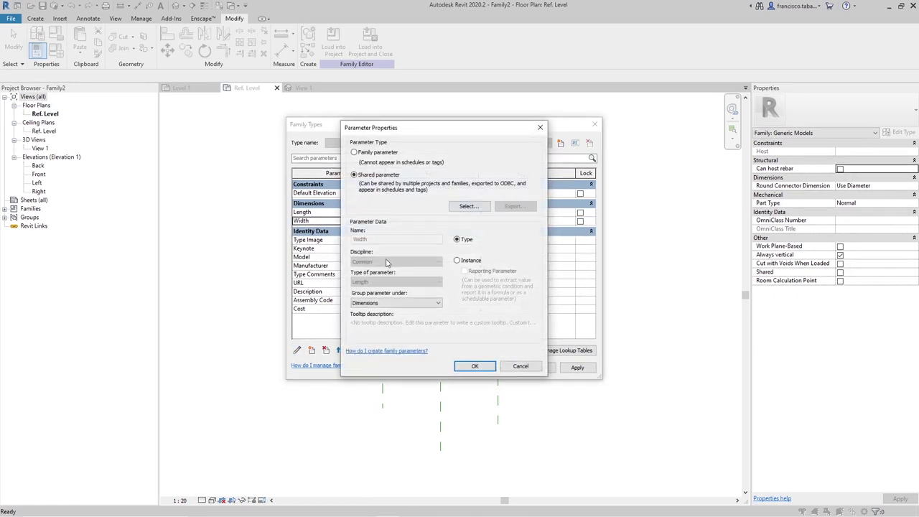
left_click(457, 261)
left_click(474, 366)
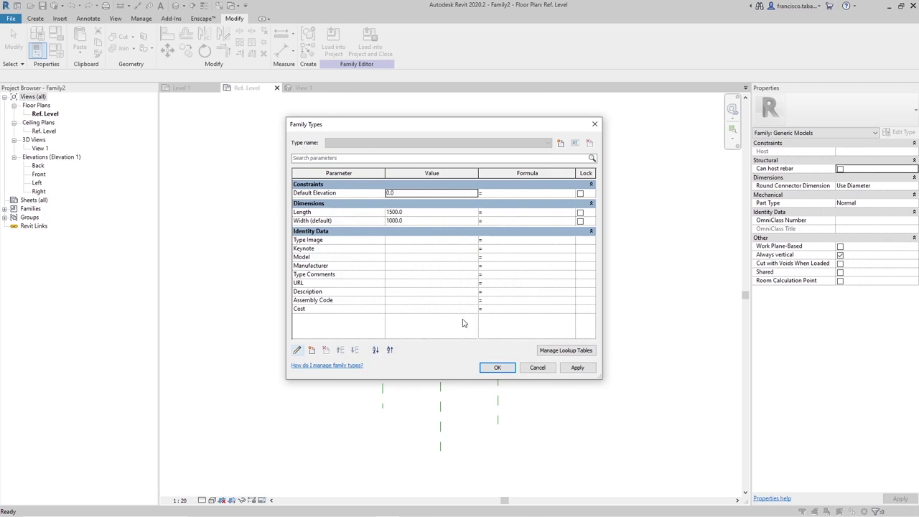
Step: Make Length an instance parameter and load the updated family into the project
left_click(355, 214)
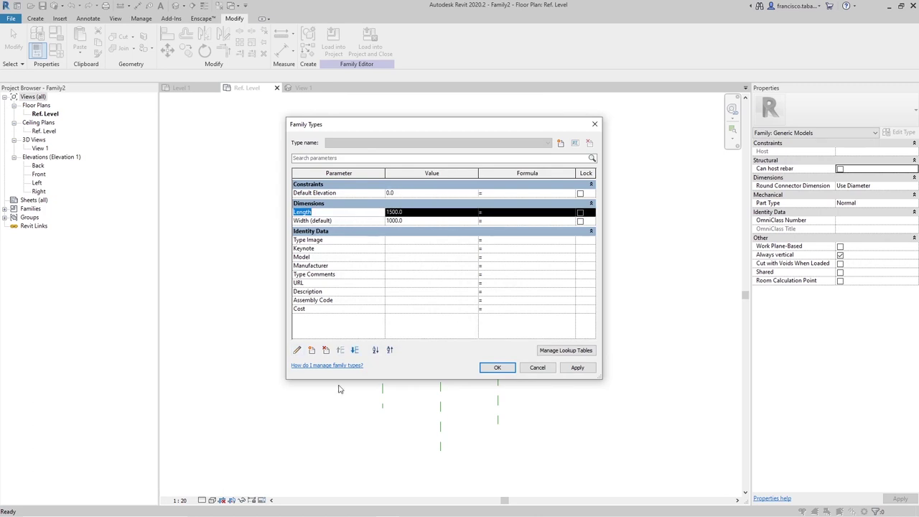
left_click(296, 350)
left_click(457, 260)
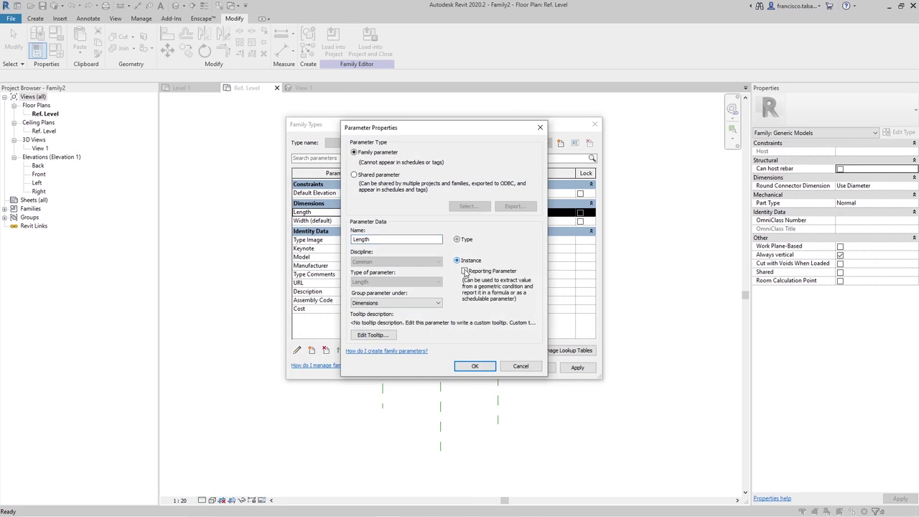
left_click(471, 364)
left_click(496, 369)
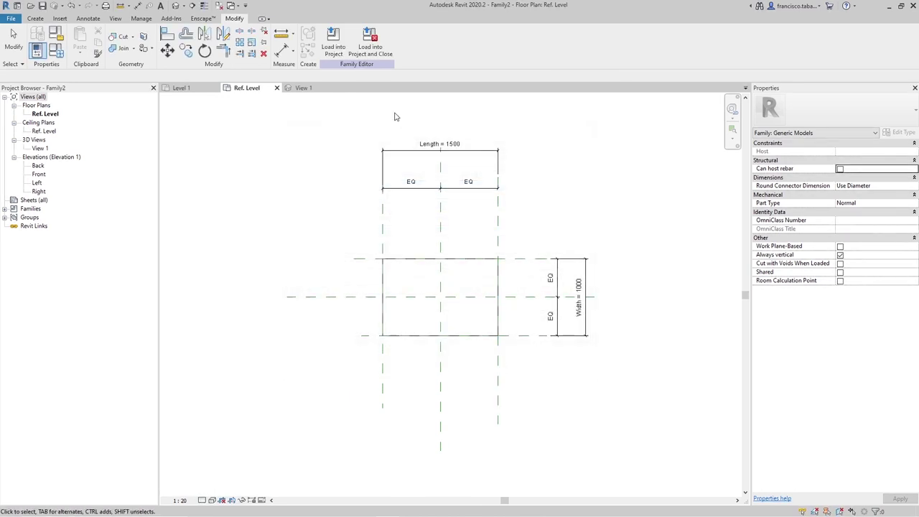
left_click(334, 44)
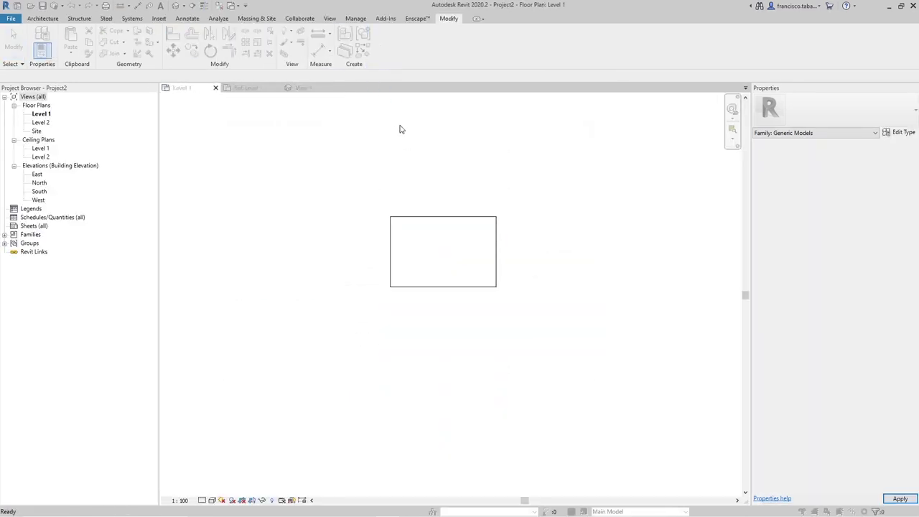
Step: Overwrite the existing version of Family2 in the project and select the placed box
left_click(427, 235)
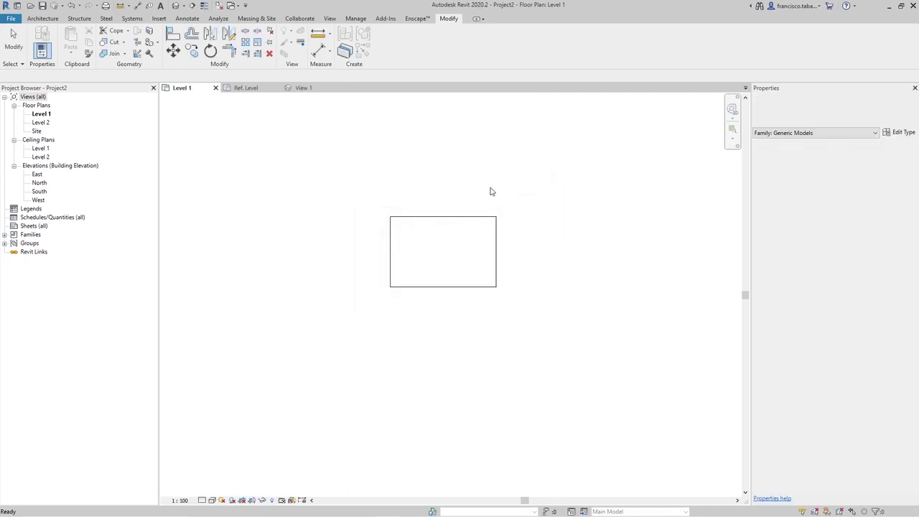
left_click(456, 216)
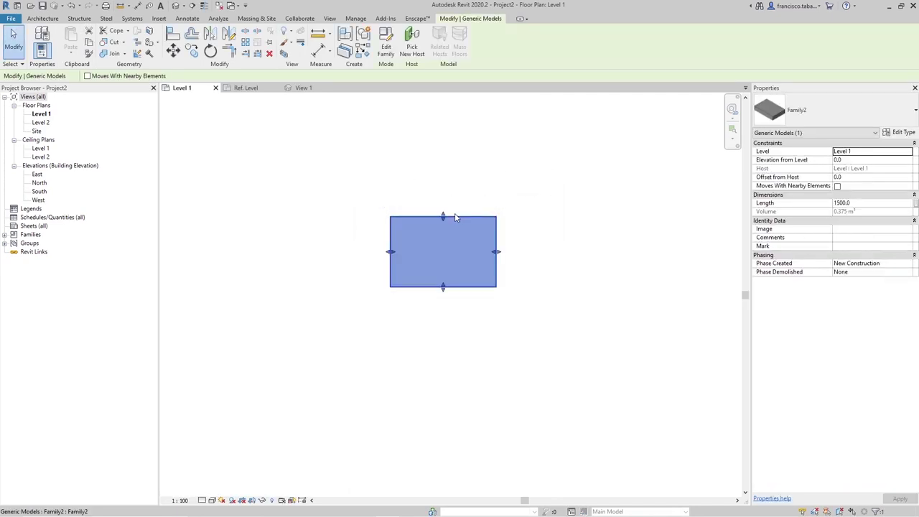
middle_click_drag(571, 289, 558, 326)
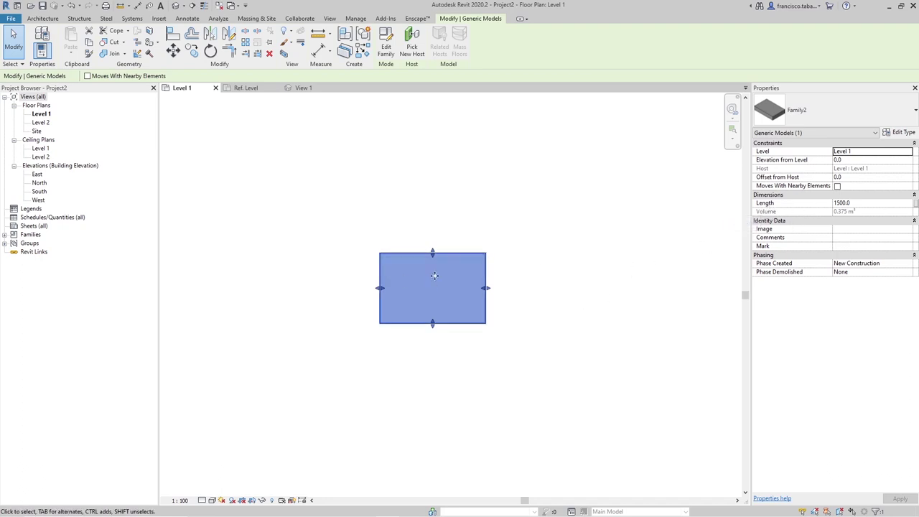
Step: Stretch the box's right side and top edge outward; Length stays at 1649.1
left_click(535, 314)
left_click(483, 300)
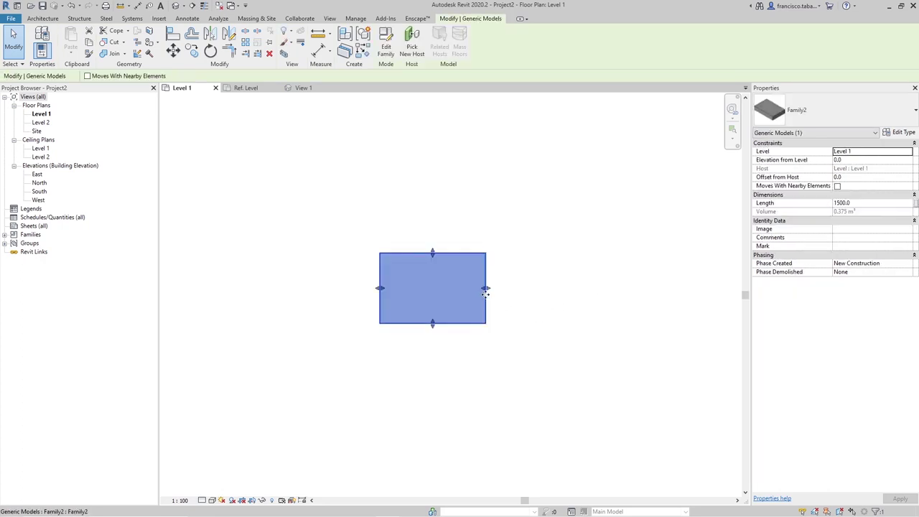
mouse_move(486, 288)
left_mouse_down()
mouse_move(543, 290)
mouse_move(484, 288)
mouse_move(495, 290)
left_mouse_up()
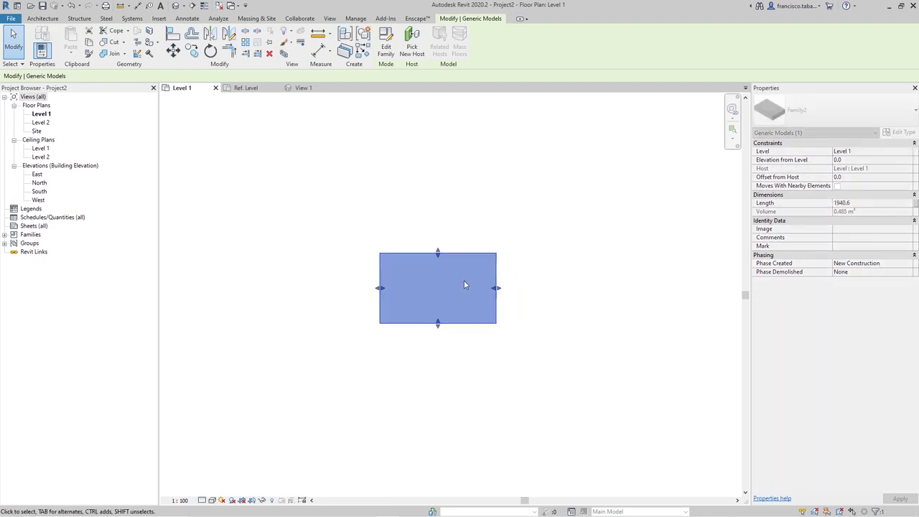
left_click_drag(437, 254, 441, 236)
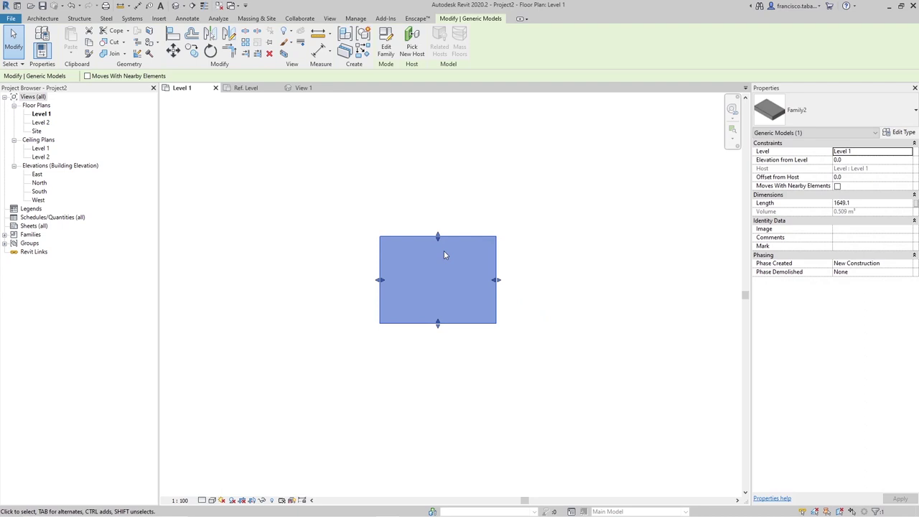
left_click_drag(437, 236, 438, 206)
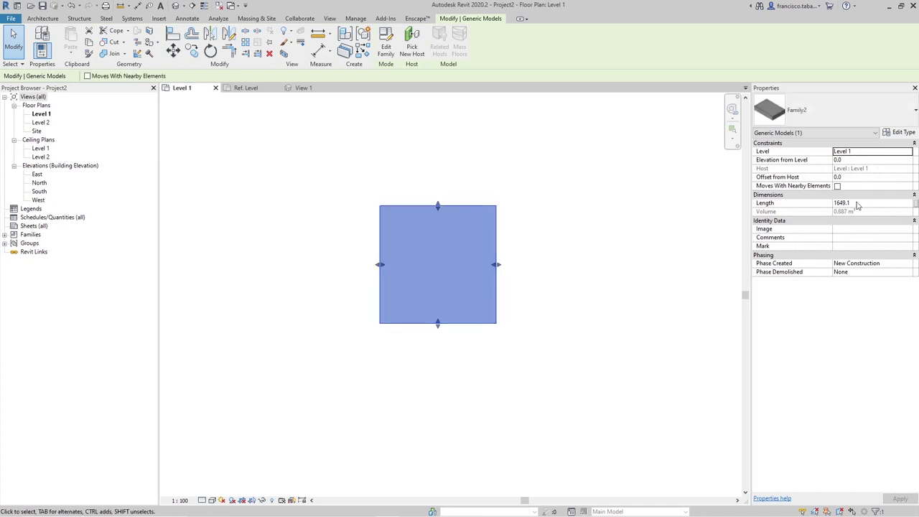